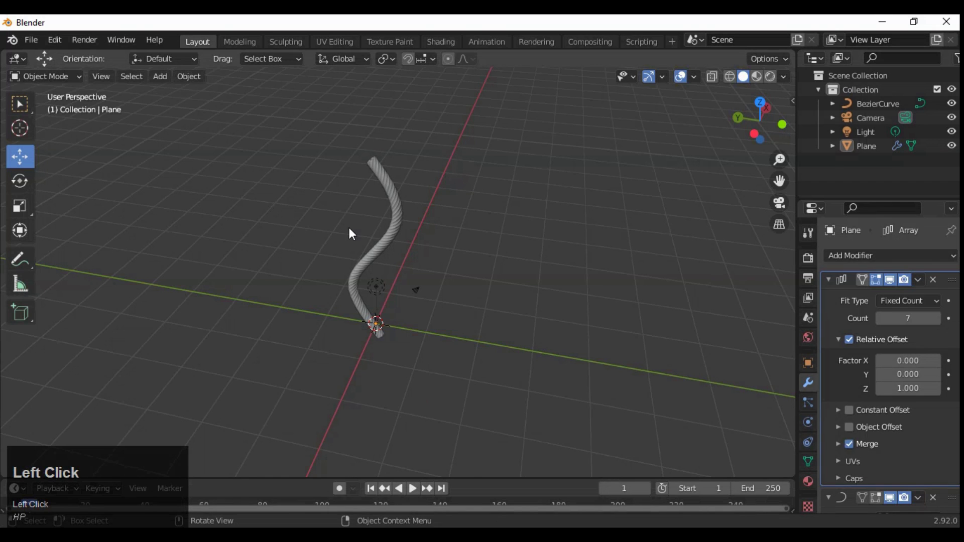
ctrl+middle_drag(417, 254, 452, 302)
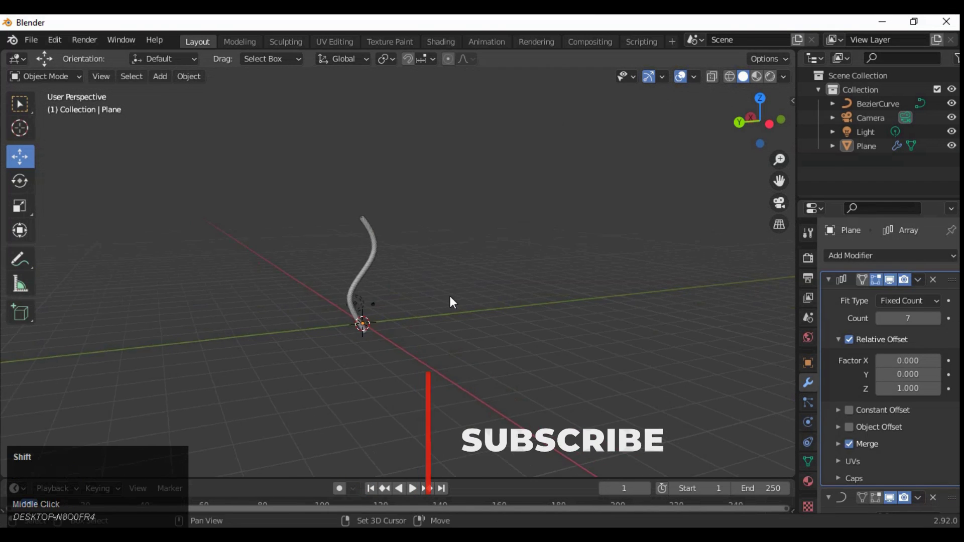
middle_drag(458, 350, 470, 251)
click(679, 76)
middle_drag(577, 161, 566, 238)
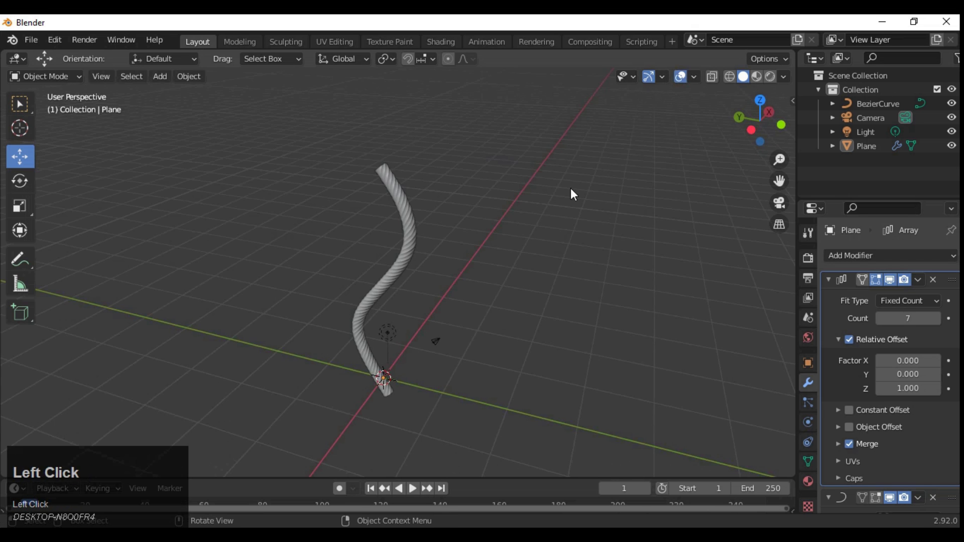
middle_drag(462, 327, 484, 338)
Step: Select the rope, Bezier curve, camera and light and delete them all from the scene
drag(542, 146, 396, 383)
middle_drag(396, 383, 498, 278)
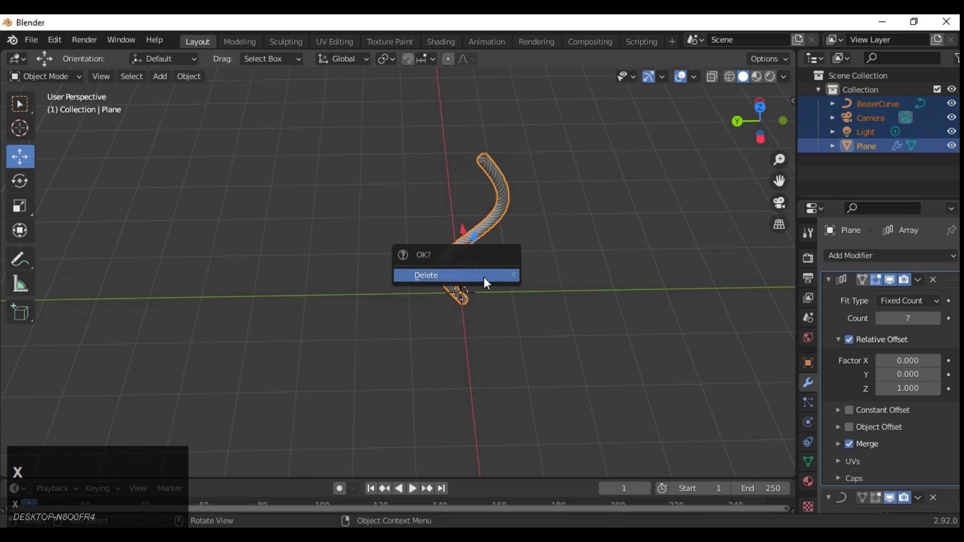
click(485, 276)
shift+middle_click(485, 330)
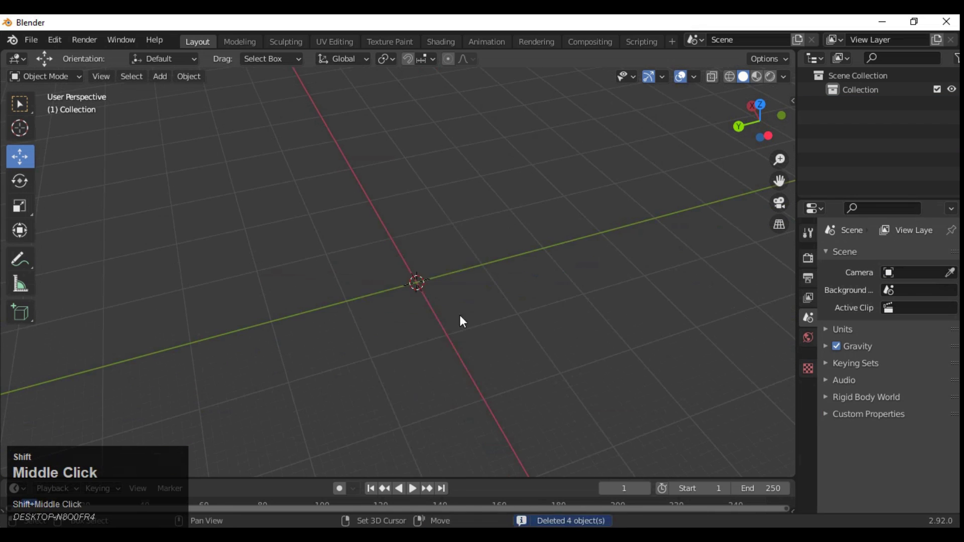
Step: Add a 2 m mesh plane at the world origin
key(shift+a)
click(502, 246)
middle_drag(502, 246, 493, 271)
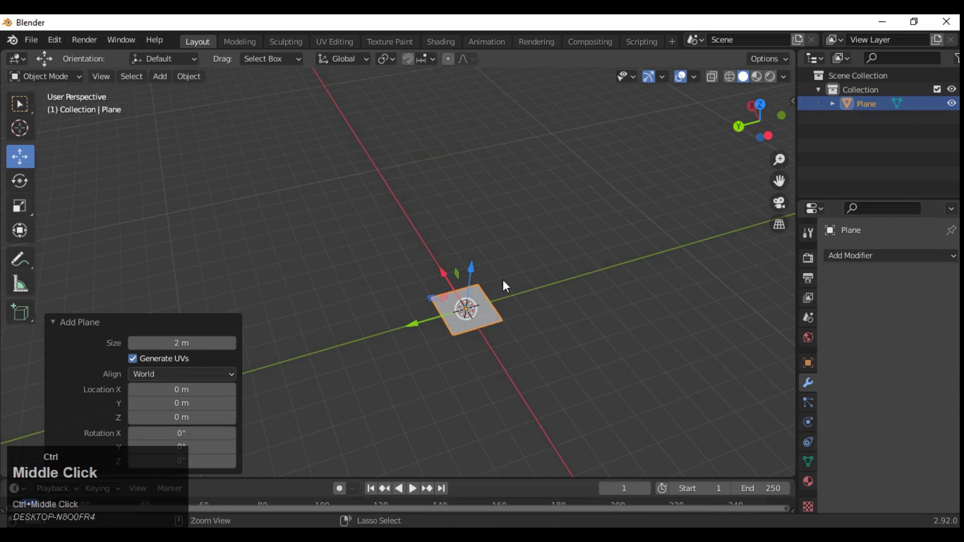
Step: Delete only the plane's face in edit mode, keeping its square outline of edges and vertices
key(Tab)
click(760, 104)
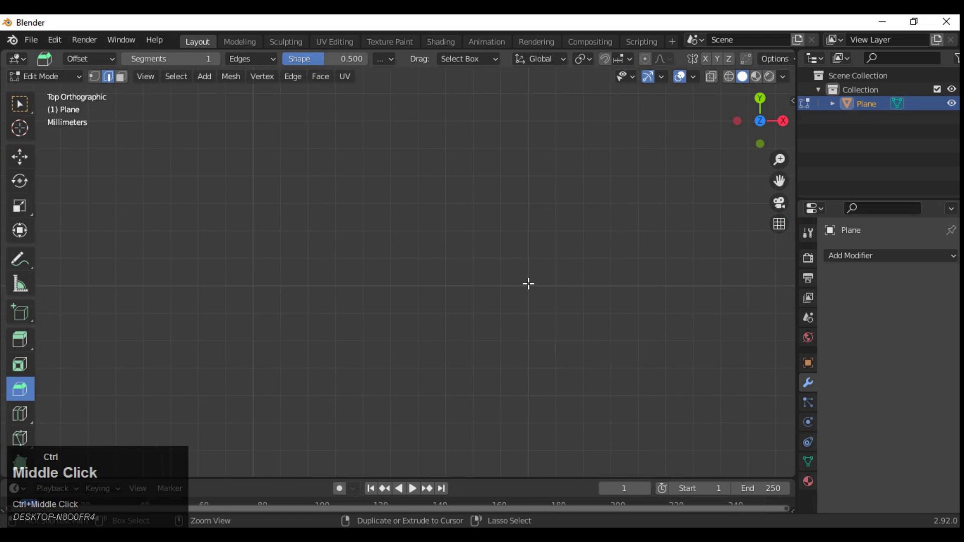
ctrl+middle_drag(567, 461, 492, 311)
key(3)
key(x)
click(480, 288)
middle_drag(492, 311, 503, 329)
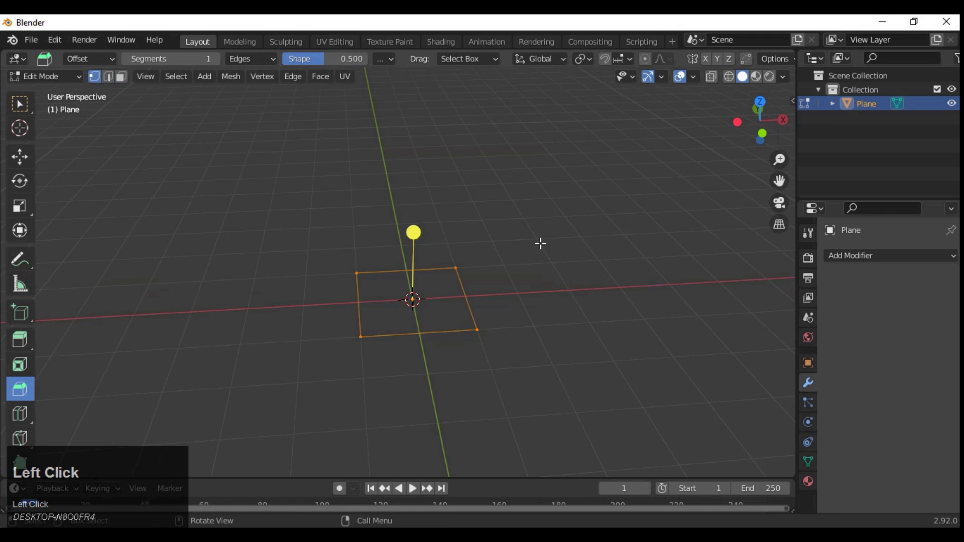
Step: Add a Screw modifier to the square outline in object mode and set its screw height to 5 m
key(Tab)
click(844, 256)
click(689, 461)
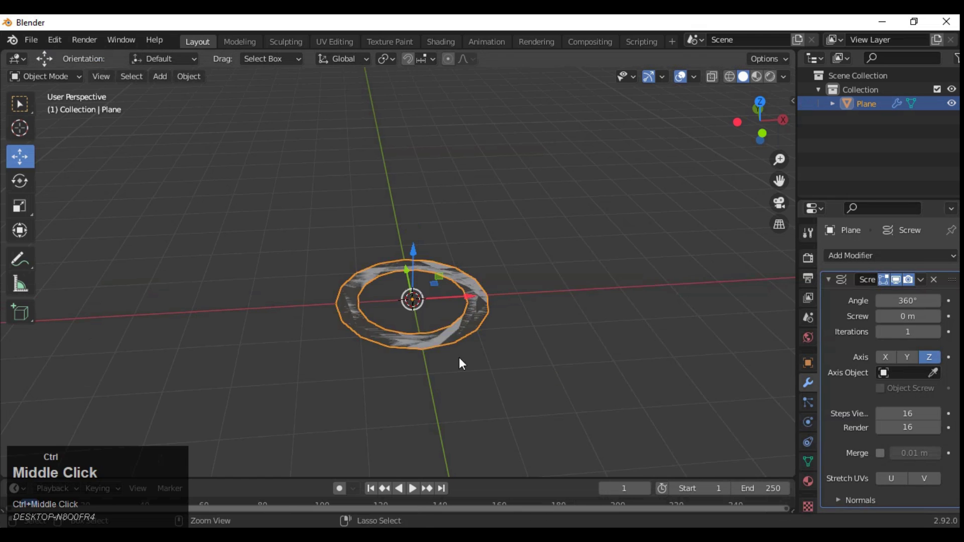
middle_drag(441, 398, 814, 269)
mouse_move(902, 317)
ctrl+mouse_down()
mouse_move(936, 308)
mouse_move(851, 336)
mouse_move(905, 314)
ctrl+mouse_up()
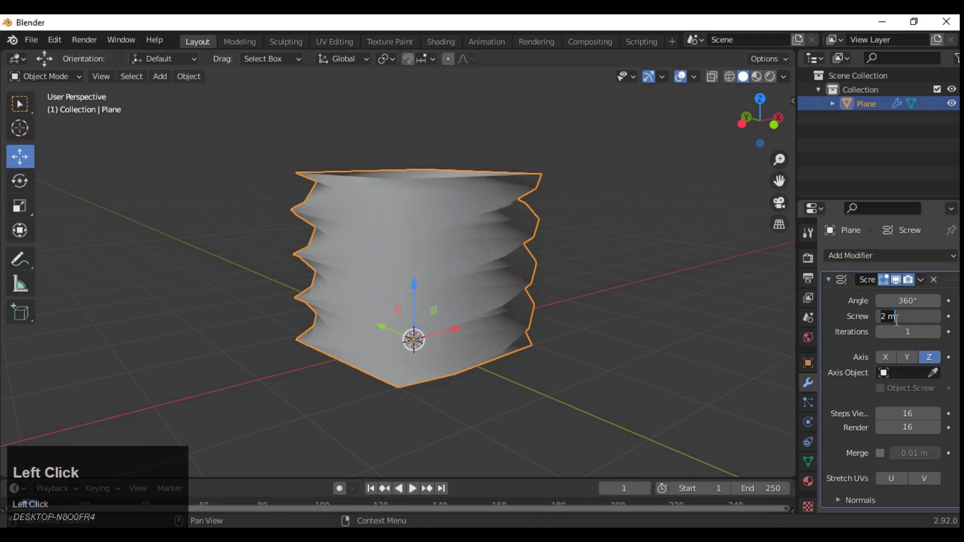
text(5)
click(743, 336)
Step: Set the Screw modifier's viewport steps to 36
scroll(743, 336, down, 6)
shift+middle_drag(736, 263, 747, 336)
click(929, 304)
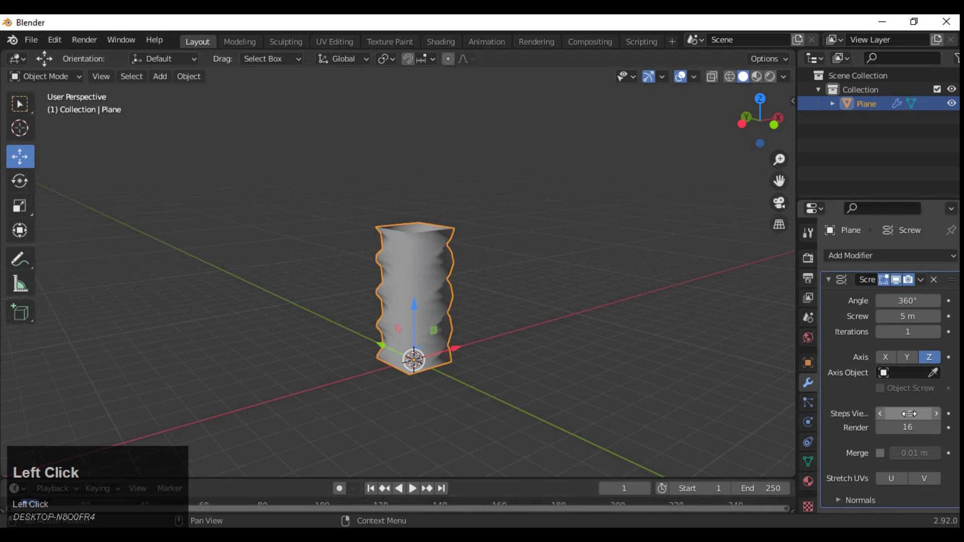
text(36)
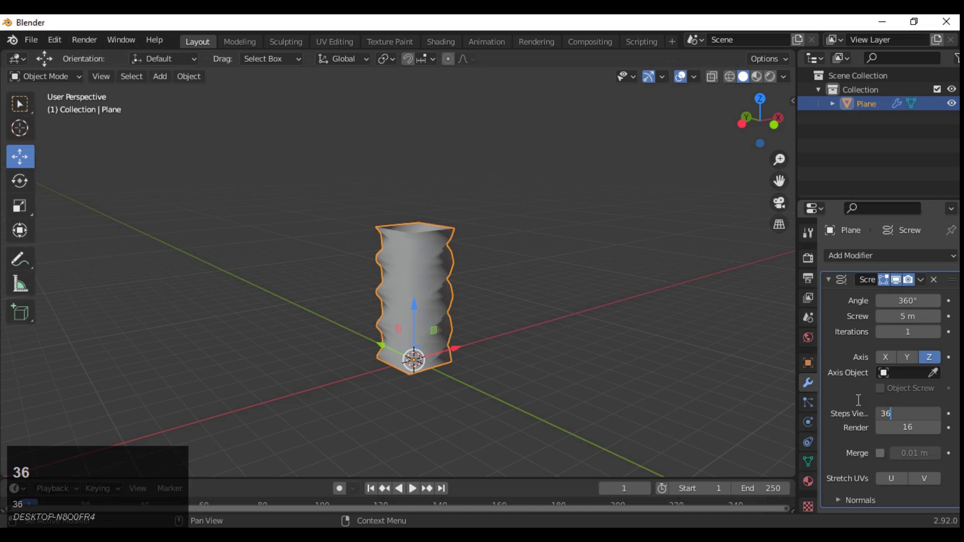
key(Return)
ctrl+middle_drag(662, 282, 949, 394)
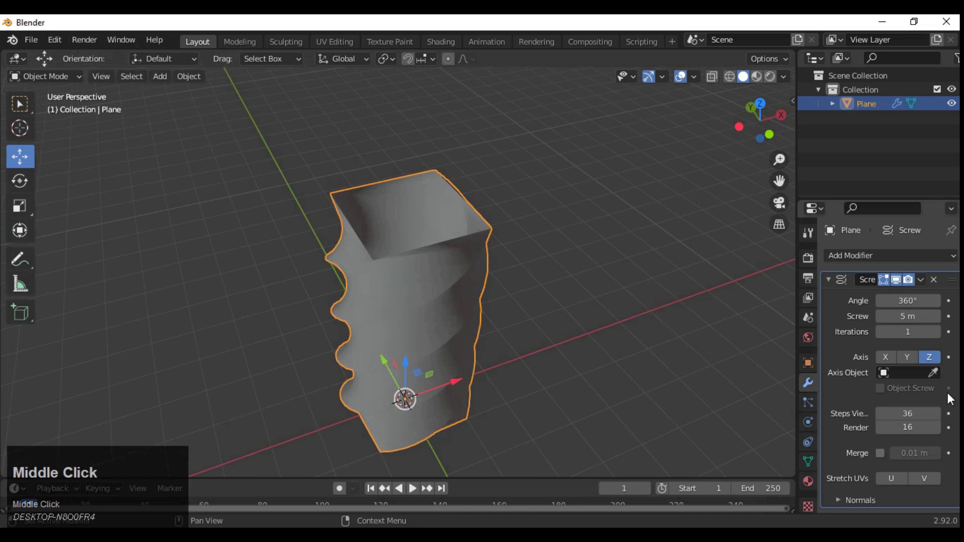
Step: Turn on the face orientation overlay and flip the Screw modifier's normals so the outer faces point outward
click(854, 500)
scroll(878, 490, down, 2)
middle_drag(783, 401, 683, 52)
click(694, 76)
click(637, 332)
middle_drag(477, 299, 552, 321)
click(879, 488)
middle_drag(783, 431, 655, 305)
drag(956, 301, 935, 207)
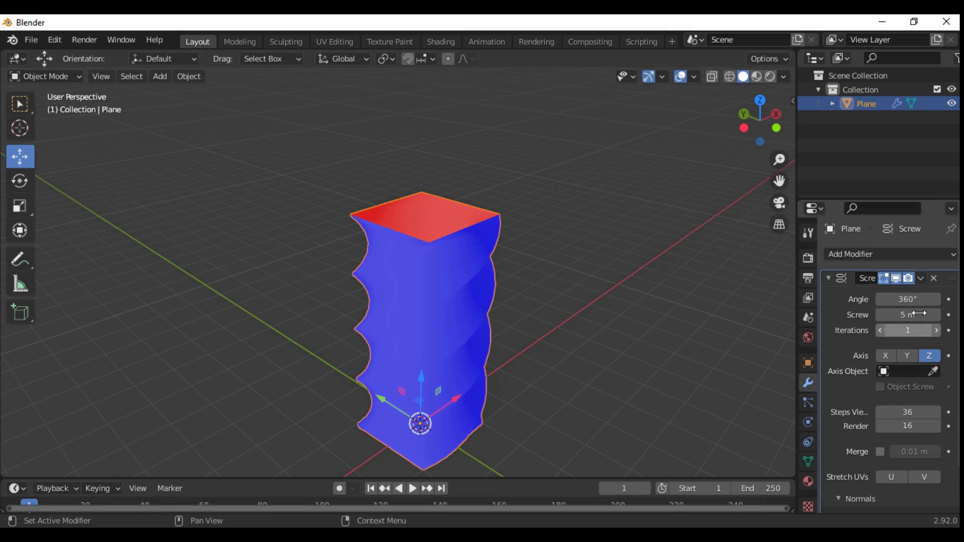
Step: Apply the Screw modifier to the twisted column and turn off the face orientation overlay
click(921, 278)
click(861, 295)
key(Tab)
middle_drag(535, 254, 648, 124)
click(698, 76)
click(606, 345)
key(Tab)
middle_drag(535, 270, 779, 259)
Step: Add a Subdivision Surface modifier with viewport level 1 to the twisted column and apply it
click(853, 255)
scroll(743, 469, down, 3)
click(715, 469)
middle_drag(715, 469, 426, 259)
key(Tab)
key(Tab)
shift+middle_drag(614, 335, 699, 333)
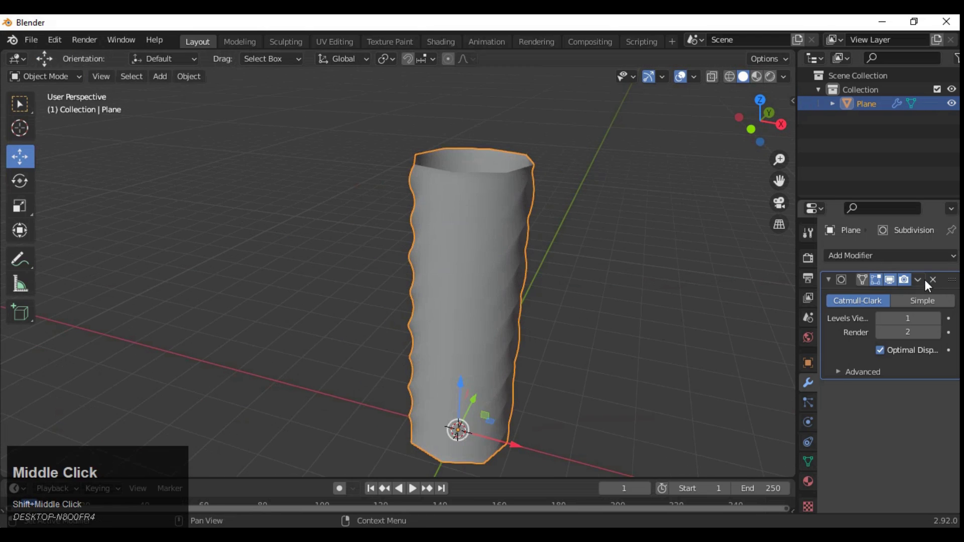
click(896, 297)
Step: Add a first spiral loop cut to the twisted column in edit mode, sliding it close to a neighbouring edge loop
key(Tab)
middle_drag(620, 297, 570, 286)
key(ctrl+r)
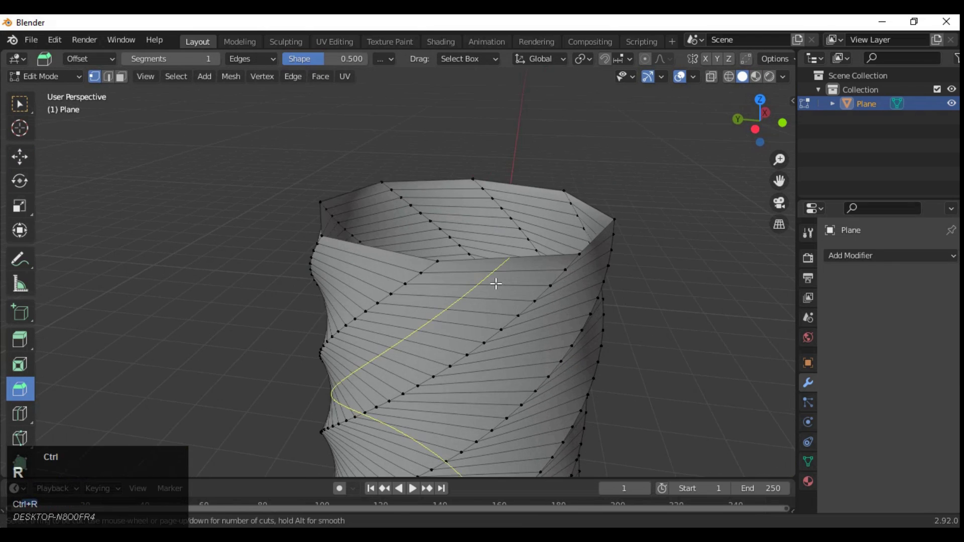
click(494, 280)
click(549, 283)
middle_drag(552, 282, 463, 209)
Step: Add two spiral loop cuts on the next strips of the column, each slid by a factor of -0.8
key(ctrl+r)
click(437, 264)
key(ctrl+r)
click(502, 208)
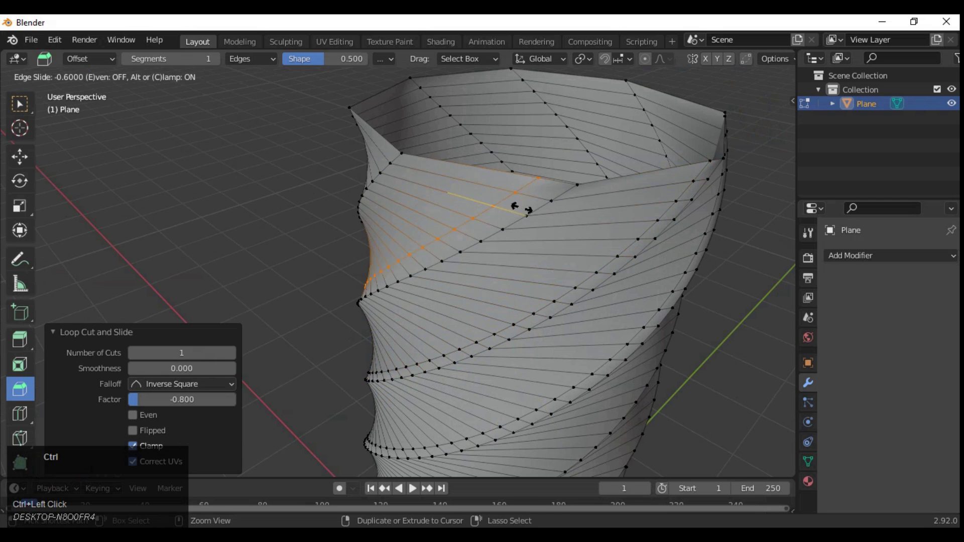
click(527, 209)
middle_drag(573, 256, 557, 287)
shift+middle_drag(557, 286, 563, 231)
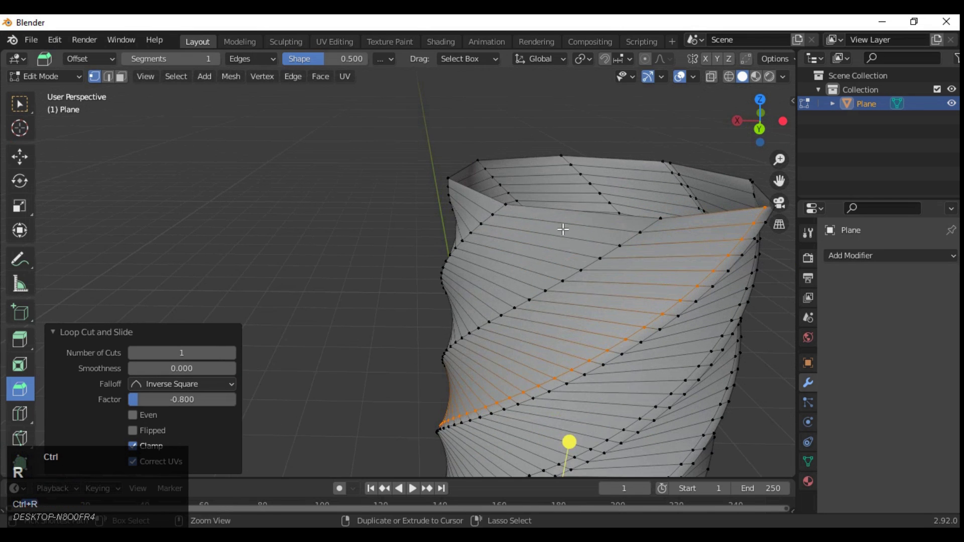
Step: Continue around the column with two further spiral loop cuts, slid close to their neighbouring edges by a factor of -0.8
key(ctrl+r)
click(563, 232)
click(615, 249)
middle_drag(615, 249, 537, 284)
key(ctrl+r)
click(530, 242)
middle_drag(589, 257, 588, 291)
ctrl+middle_drag(553, 431, 570, 213)
click(634, 224)
middle_drag(634, 223, 531, 242)
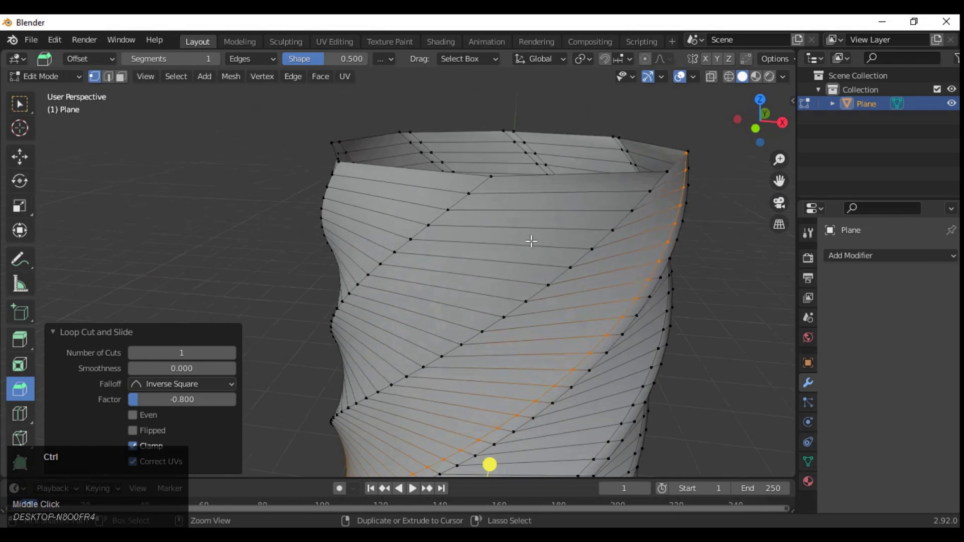
Step: Add the last two spiral loop cuts on the remaining strips of the column and return to object mode
key(ctrl+r)
ctrl+click(572, 227)
ctrl+click(590, 236)
middle_drag(444, 301, 583, 288)
key(ctrl+r)
ctrl+click(477, 246)
click(534, 252)
middle_drag(534, 252, 611, 388)
key(Tab)
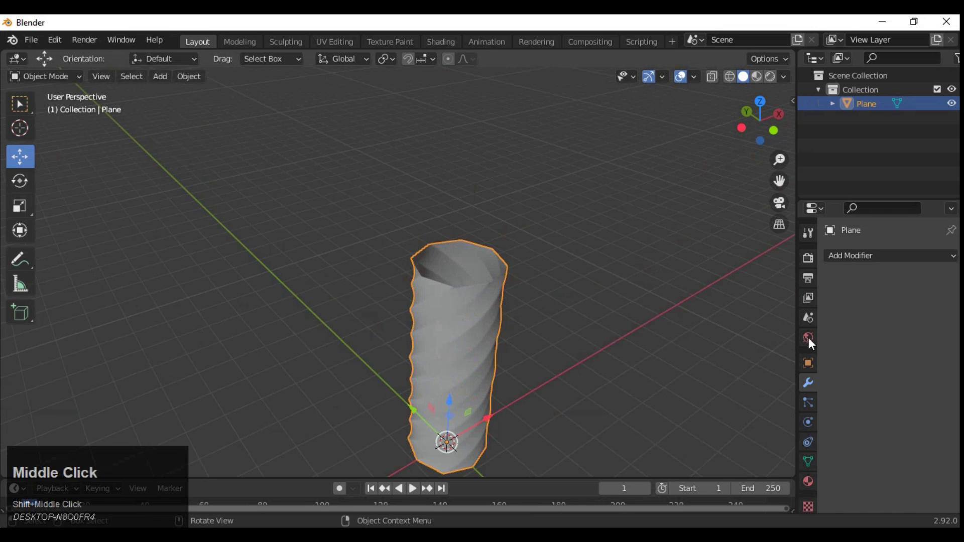
Step: Add a new Subdivision Surface modifier to the column with viewport level 2 and deselect the object
click(890, 255)
scroll(723, 461, down, 3)
click(720, 455)
middle_drag(720, 455, 926, 319)
scroll(560, 300, down, 4)
click(560, 300)
ctrl+middle_drag(560, 300, 562, 336)
middle_drag(562, 336, 552, 282)
shift+middle_drag(553, 282, 502, 281)
middle_drag(502, 281, 668, 321)
Step: Add an Array modifier in front view and set its relative offset factors to X 0 and Z 1
click(751, 128)
ctrl+middle_drag(658, 258, 659, 221)
shift+middle_drag(659, 221, 628, 151)
click(853, 256)
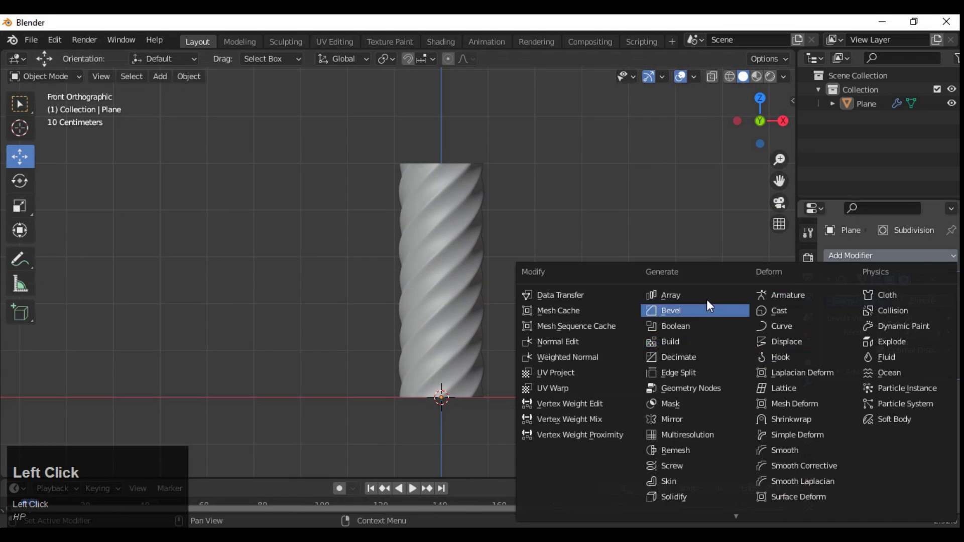
click(710, 301)
ctrl+middle_drag(709, 301, 929, 402)
drag(957, 355, 916, 399)
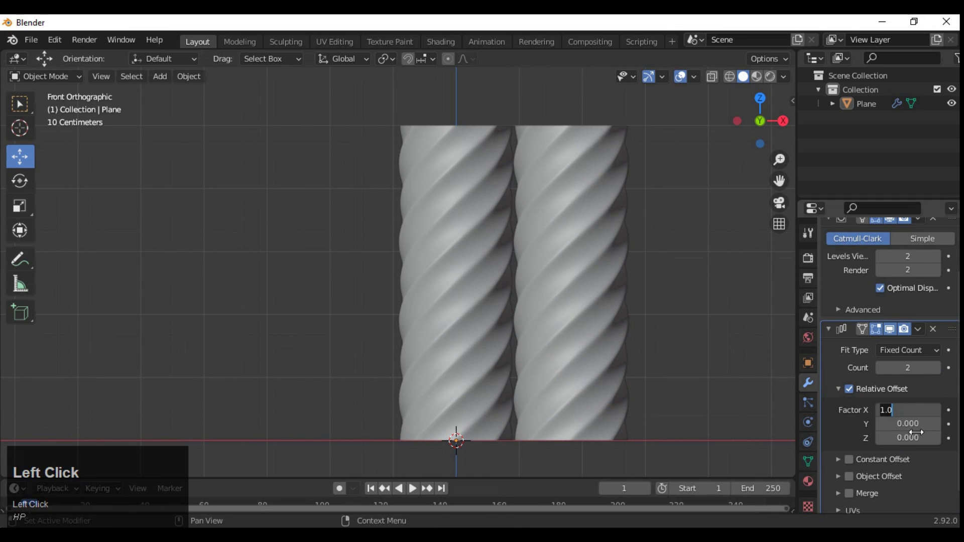
text(1)
key(Return)
text(0)
key(Return)
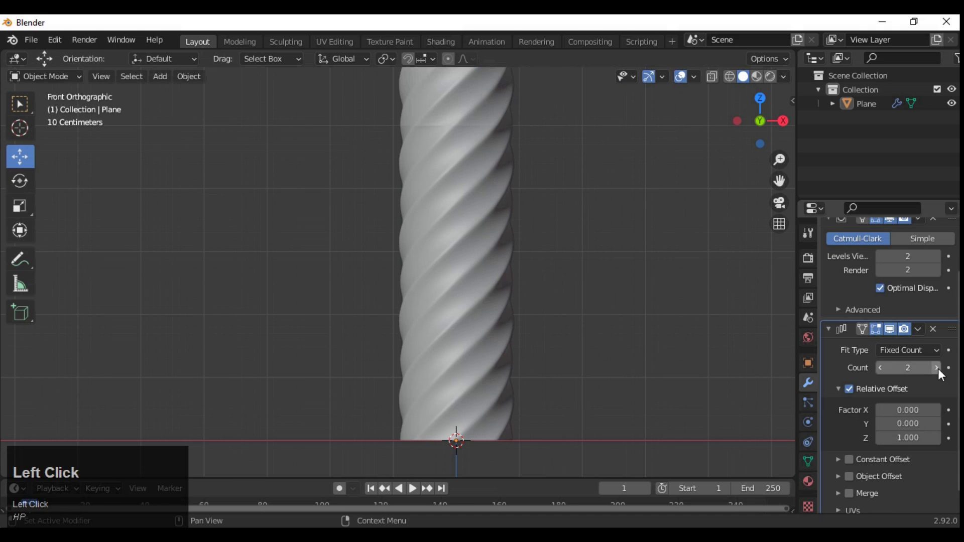
Step: Set the Array count to 3 and enable Merge to join the stacked copies
click(937, 370)
ctrl+middle_drag(652, 290, 778, 396)
click(882, 367)
click(881, 368)
click(881, 367)
ctrl+middle_drag(619, 279, 673, 256)
click(934, 367)
mouse_move(556, 314)
shift+middle_down()
mouse_move(564, 294)
mouse_move(610, 357)
mouse_move(568, 322)
shift+middle_up()
ctrl+middle_drag(567, 321, 568, 280)
shift+middle_drag(611, 313, 641, 334)
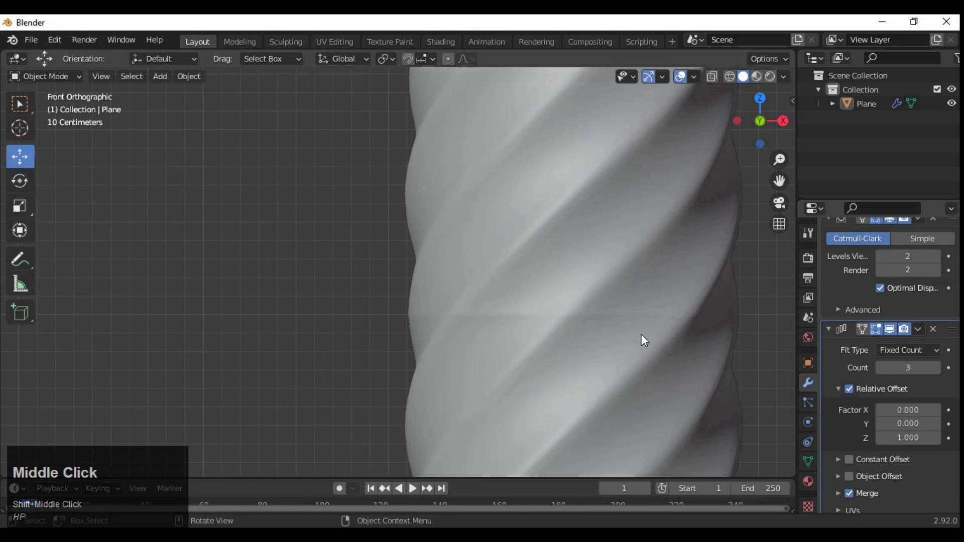
Step: Collapse both modifiers and move the Array above the Subdivision Surface modifier in the stack
middle_drag(884, 302, 884, 364)
click(831, 280)
click(830, 298)
drag(952, 299, 953, 255)
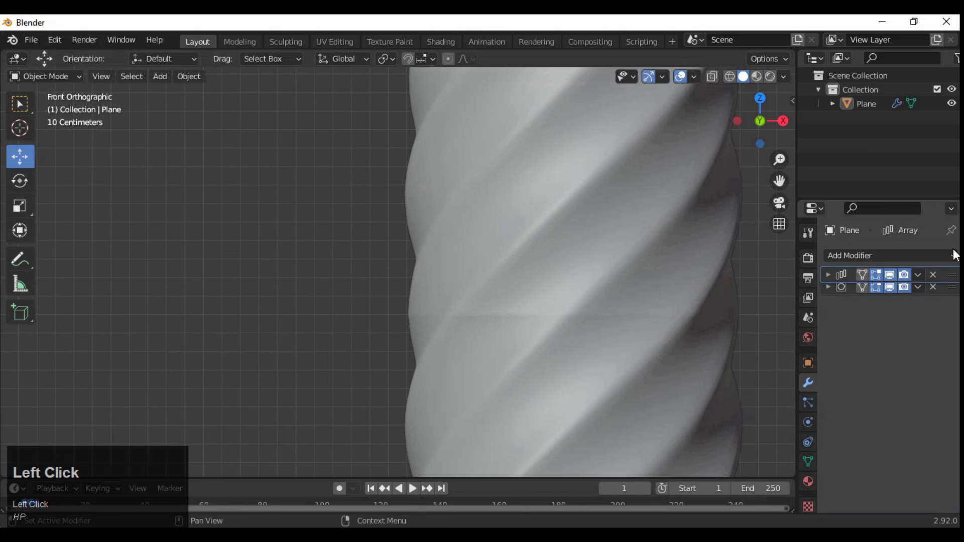
scroll(659, 221, down, 5)
shift+middle_drag(627, 213, 563, 236)
shift+middle_drag(562, 236, 578, 297)
Step: Add a Curve modifier to the rope and place it between the Array and Subdivision Surface modifiers
click(849, 255)
click(784, 325)
middle_drag(555, 371, 806, 318)
drag(951, 319, 950, 299)
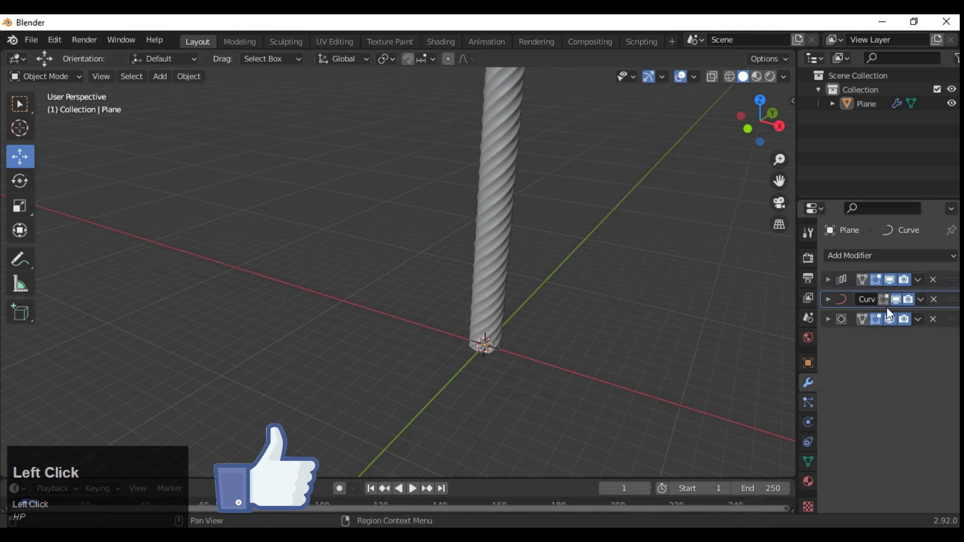
middle_drag(760, 408, 848, 311)
middle_drag(770, 354, 578, 321)
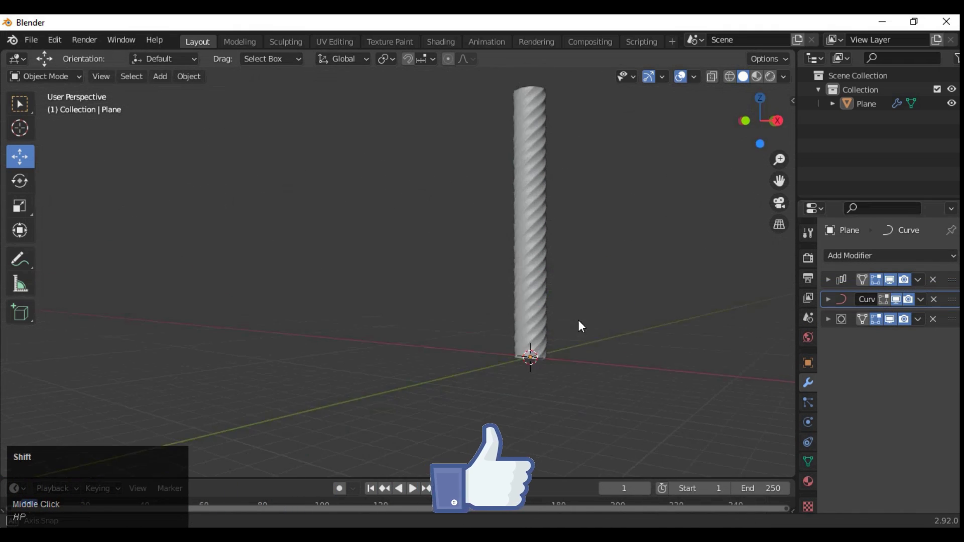
Step: Add a Bezier curve at the rope's base and scale it by 10.8
key(shift+a)
mouse_move(564, 255)
click(613, 257)
middle_drag(613, 256, 416, 323)
key(s)
click(599, 373)
Step: Rotate the Bezier curve 90° in front view so it runs along the vertical axis
middle_drag(599, 373, 578, 295)
click(740, 124)
ctrl+middle_drag(631, 211, 630, 317)
key(r)
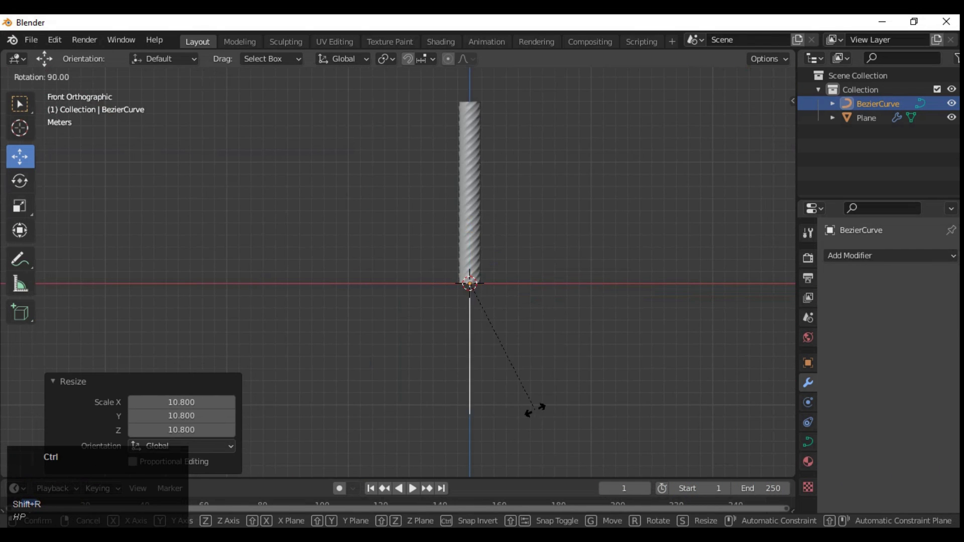
click(535, 409)
Step: Rotate the curve's control points 45° in edit mode to line them up vertically, and return to object mode
key(Tab)
middle_drag(528, 318, 592, 254)
click(693, 76)
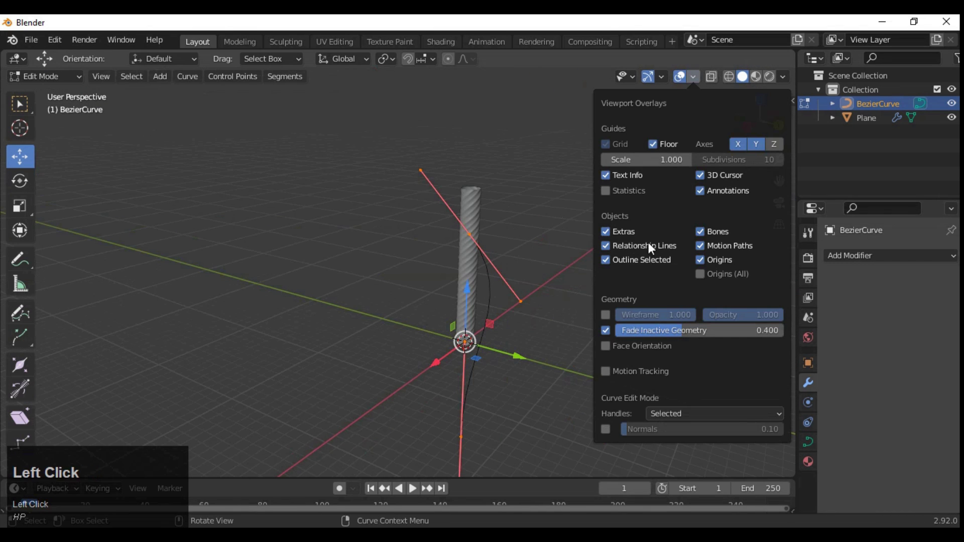
middle_drag(597, 250, 600, 213)
key(r)
click(596, 326)
shift+middle_drag(596, 326, 674, 228)
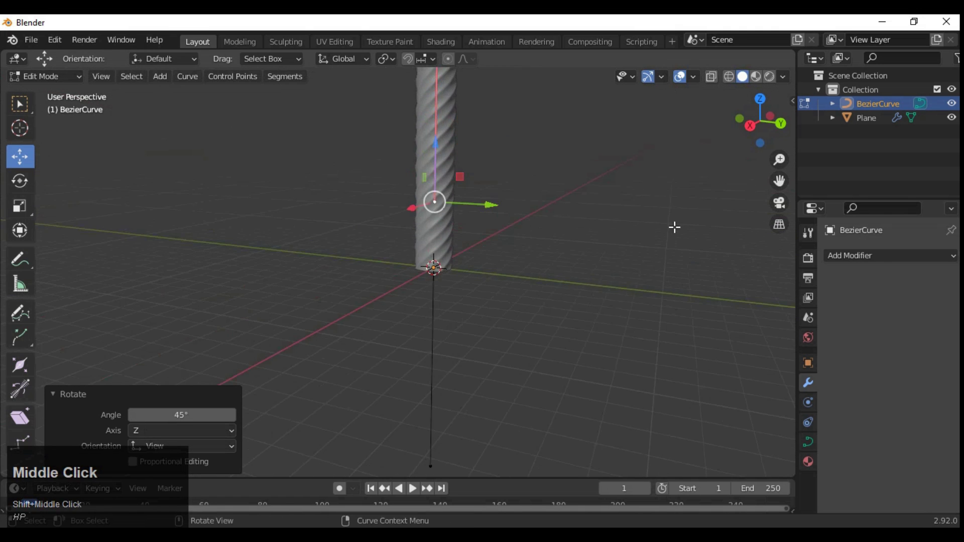
click(750, 125)
key(Tab)
Step: Set the Bezier curve's preview resolution to 40
middle_drag(615, 304, 598, 312)
click(681, 77)
click(685, 77)
click(693, 76)
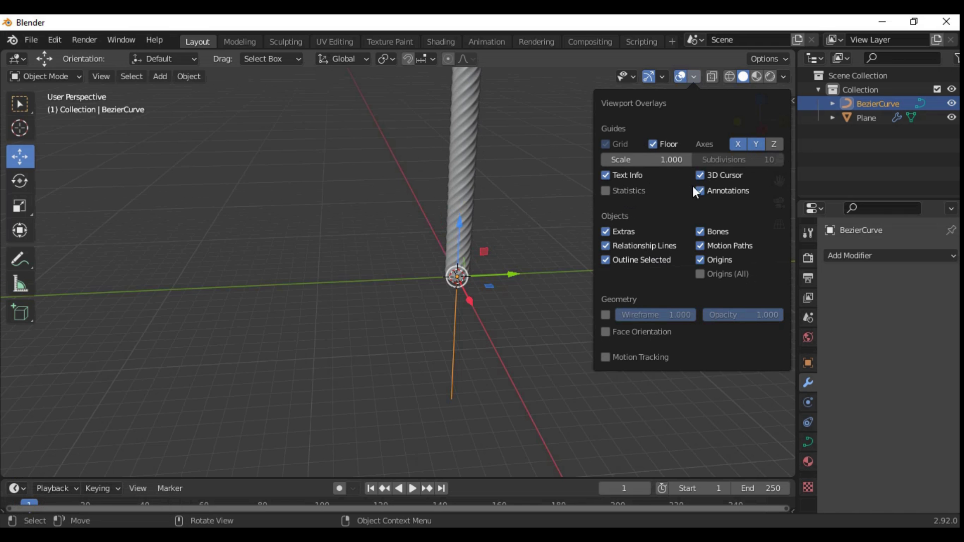
click(808, 441)
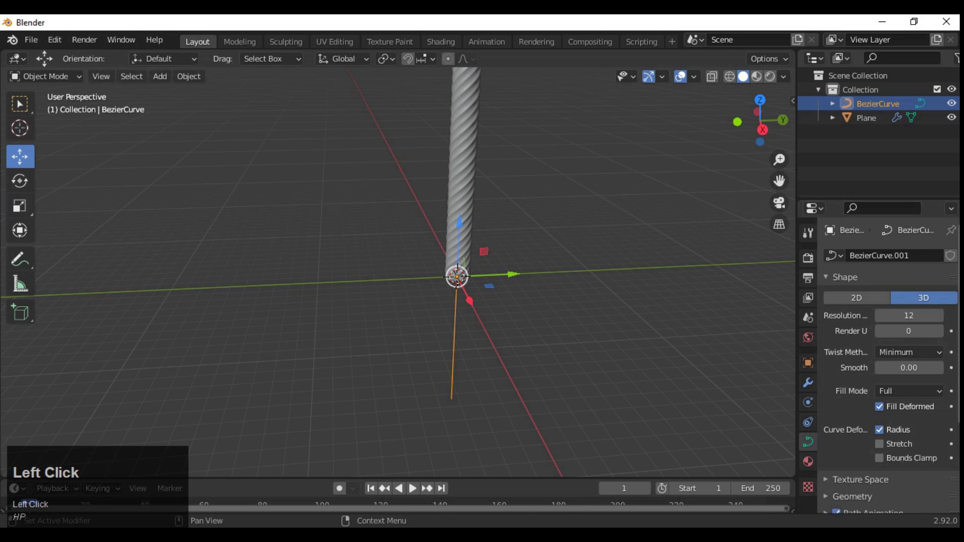
scroll(889, 351, down, 6)
scroll(889, 367, up, 5)
shift+middle_drag(544, 336, 521, 384)
ctrl+middle_drag(521, 384, 521, 311)
ctrl+drag(909, 294, 948, 291)
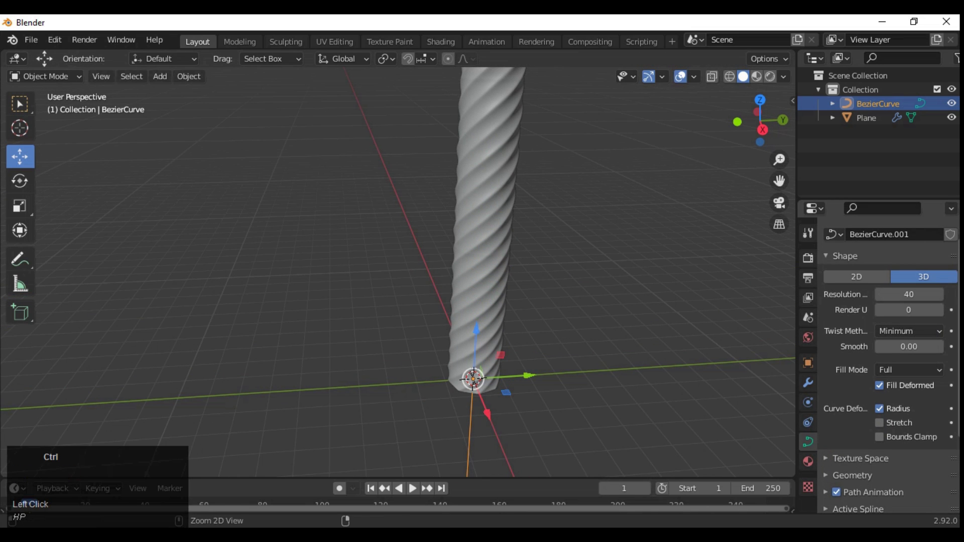
scroll(889, 367, down, 5)
click(852, 372)
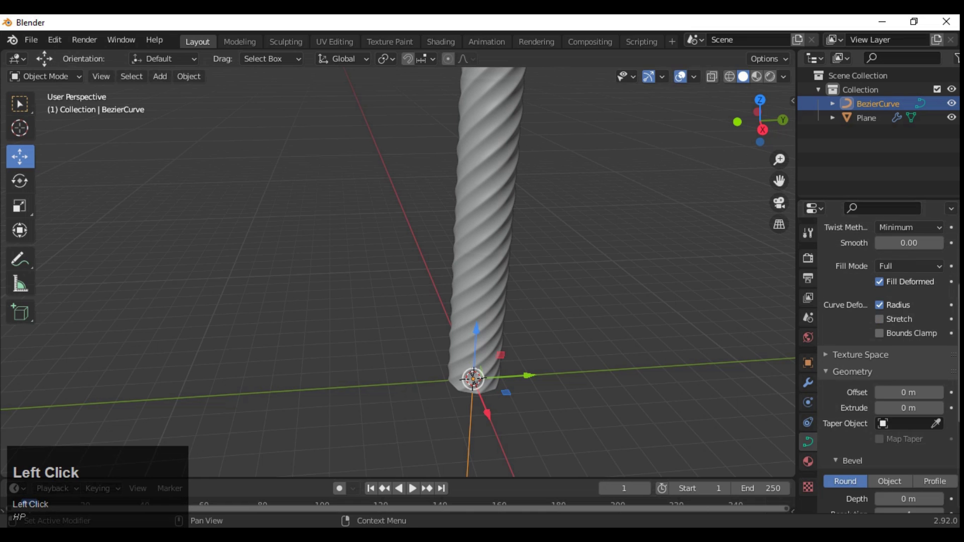
scroll(853, 371, down, 3)
scroll(852, 372, up, 5)
middle_drag(578, 261, 675, 227)
middle_drag(611, 323, 492, 290)
Step: Switch to the right orthographic view and move the Bezier curve up about 3.46 m along Z
click(480, 249)
click(451, 406)
key(Tab)
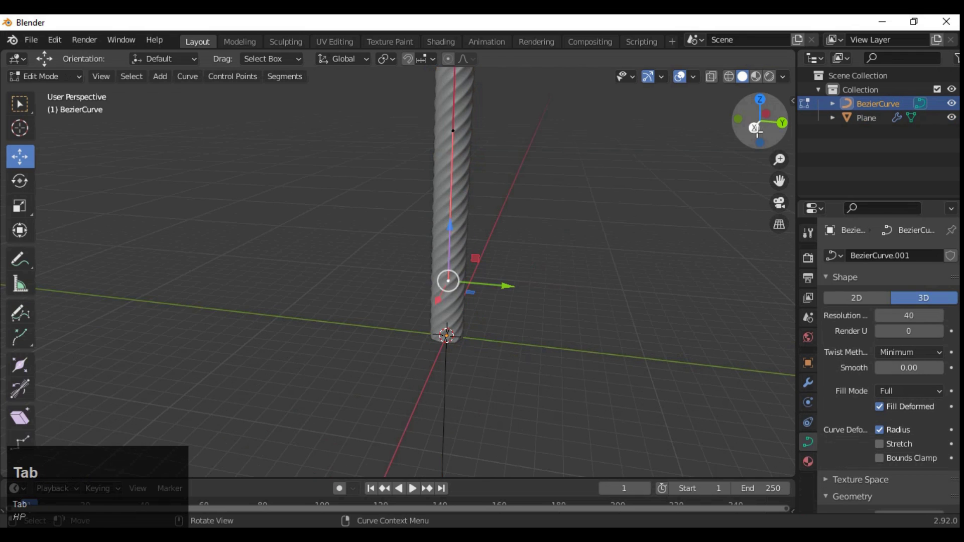
click(753, 123)
ctrl+middle_drag(585, 357, 423, 234)
drag(423, 235, 413, 208)
key(Tab)
shift+middle_drag(562, 317, 574, 349)
drag(431, 288, 428, 248)
click(432, 257)
ctrl+middle_drag(494, 288, 456, 242)
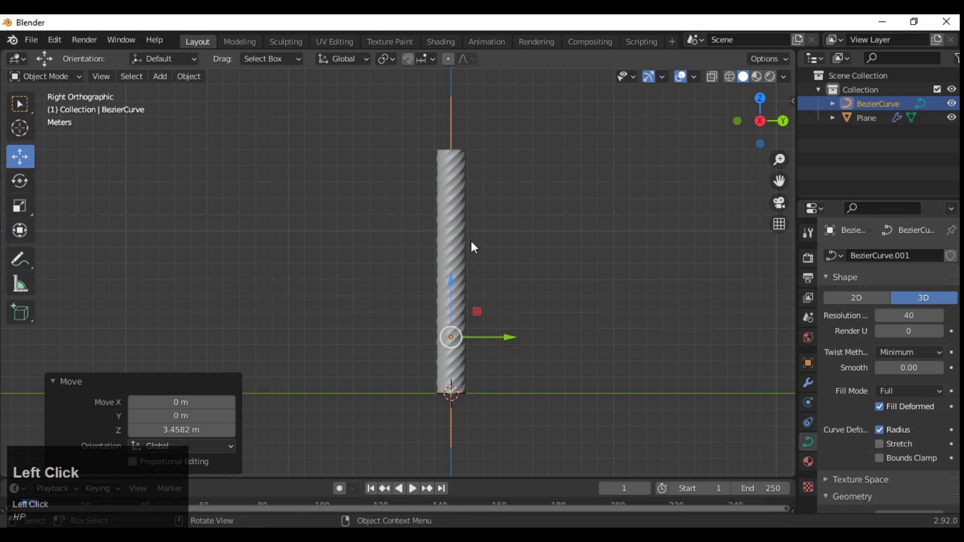
Step: Assign BezierCurve as the curve object of the rope's Curve modifier and set the deform axis to -X
click(456, 242)
click(808, 383)
click(921, 300)
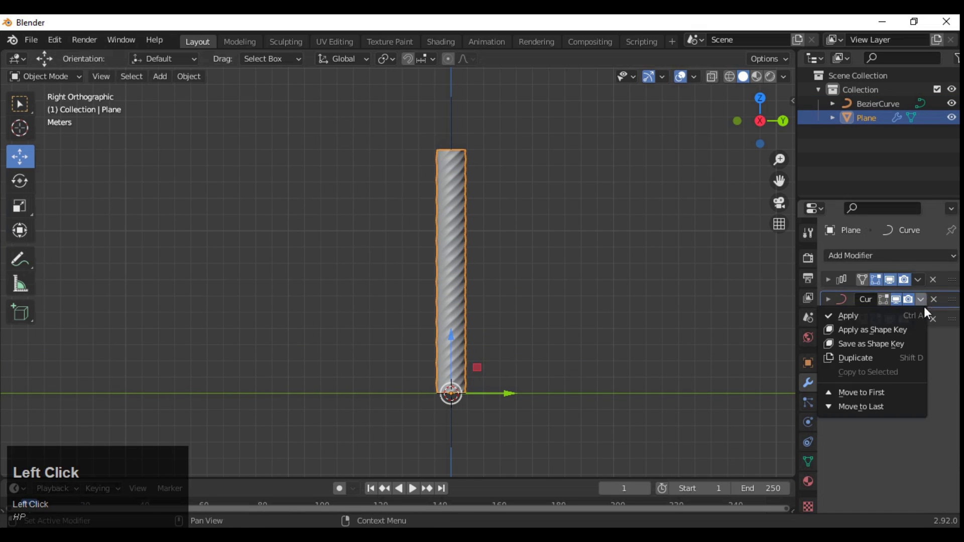
click(829, 299)
click(915, 327)
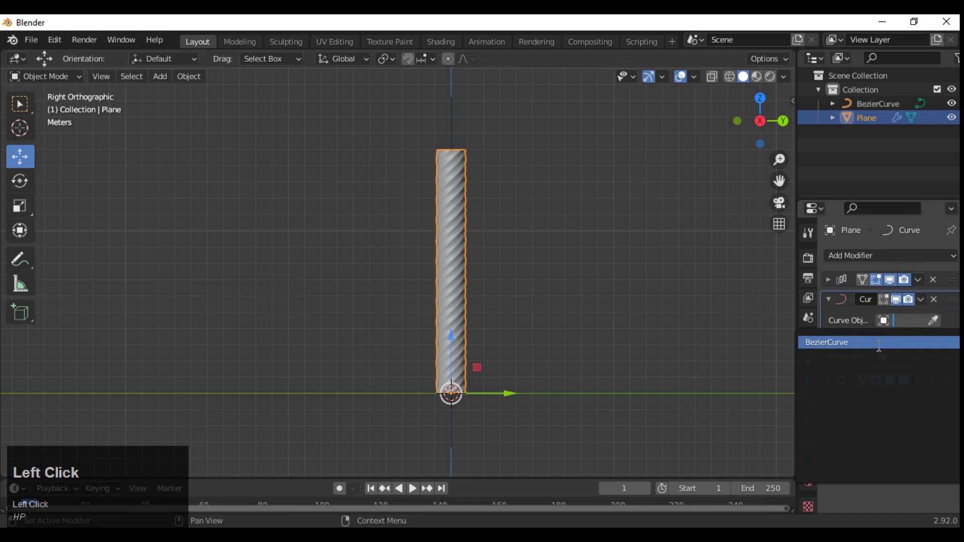
click(889, 336)
ctrl+middle_drag(568, 311, 562, 285)
click(908, 338)
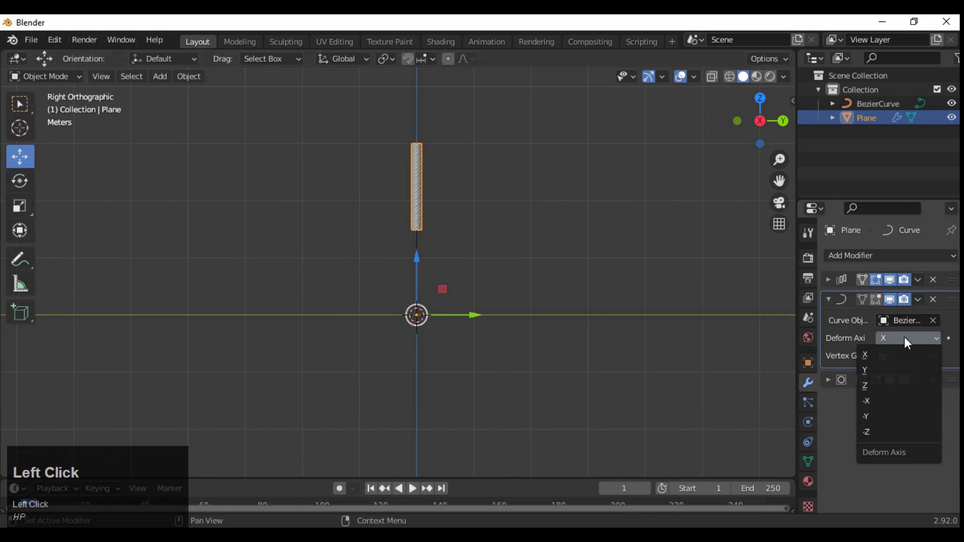
click(874, 400)
ctrl+middle_drag(625, 306, 623, 276)
Step: Scale the Bezier curve's control points in edit mode until the curve is clearly longer than the rope
click(450, 300)
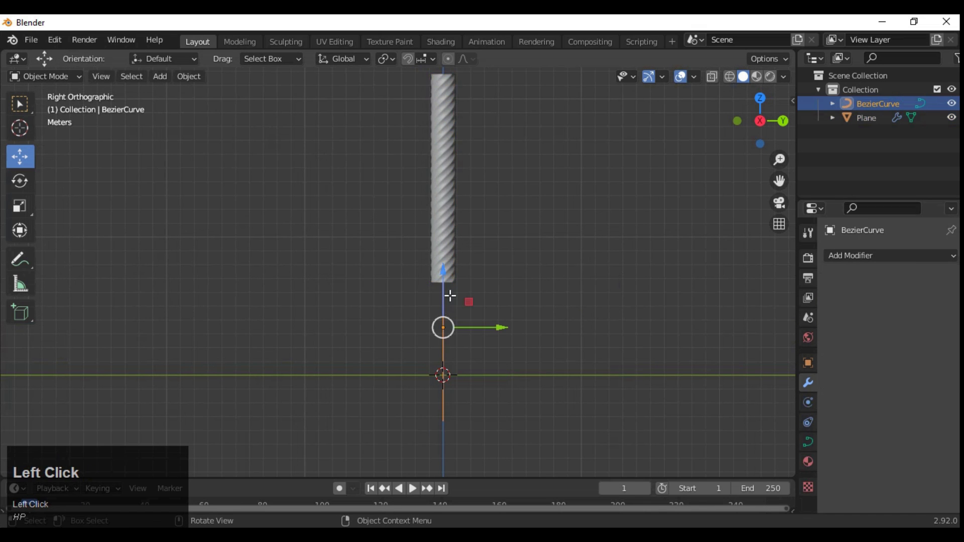
key(Tab)
key(s)
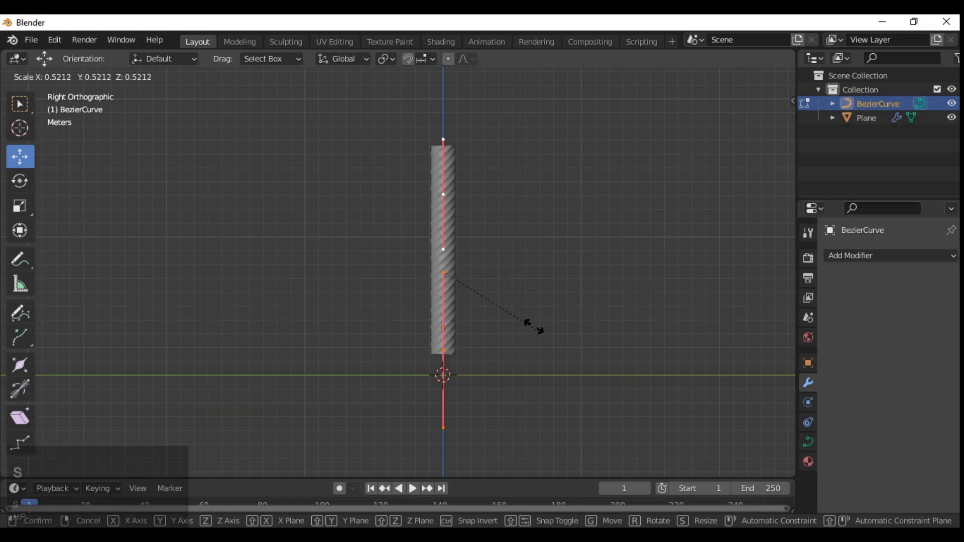
click(560, 312)
key(Tab)
ctrl+middle_drag(556, 328, 558, 369)
shift+middle_drag(637, 303, 609, 354)
key(Tab)
key(s)
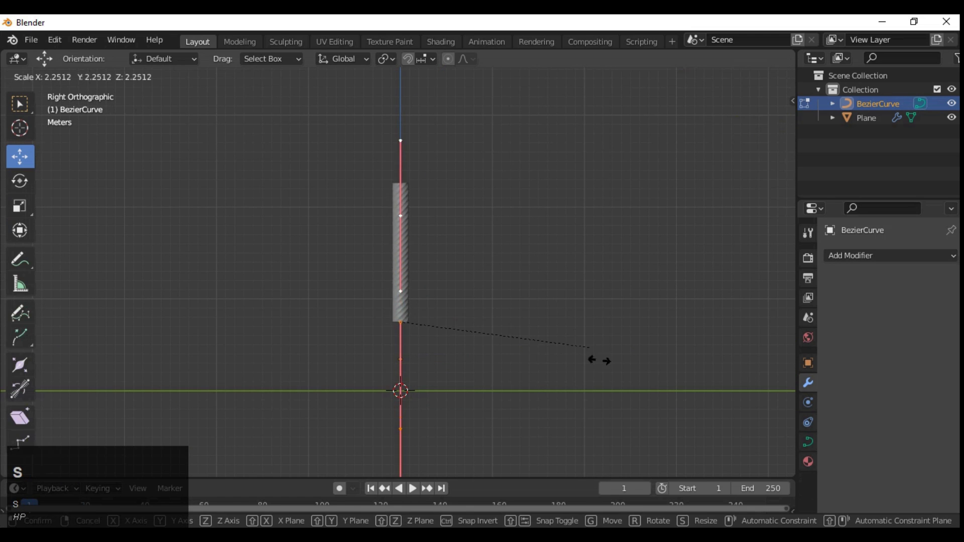
click(595, 365)
shift+middle_drag(537, 348, 638, 272)
click(485, 321)
key(Tab)
shift+middle_drag(536, 283, 528, 345)
Step: Select the curve's lower control point in edit mode and rotate it about 44.7°
key(Tab)
drag(422, 481, 425, 480)
shift+middle_drag(577, 352, 568, 286)
key(r)
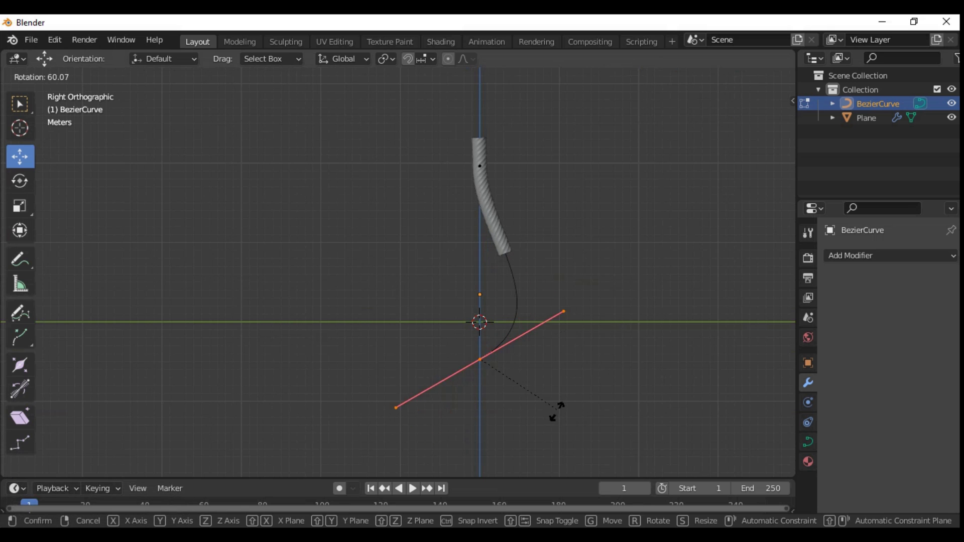
click(581, 381)
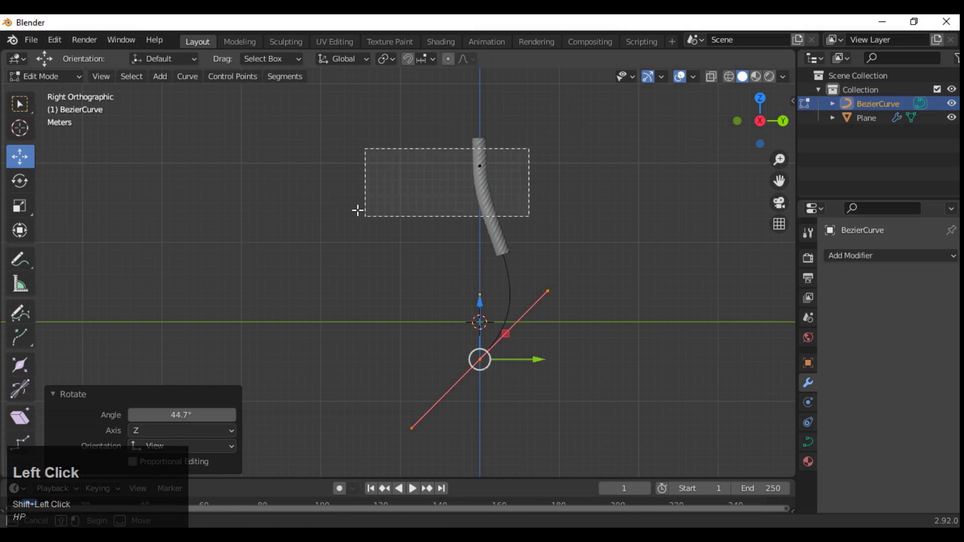
Step: Rotate the curve's upper control point about 37.7° and scale its handles by about 1.38
shift+middle_drag(594, 105, 548, 256)
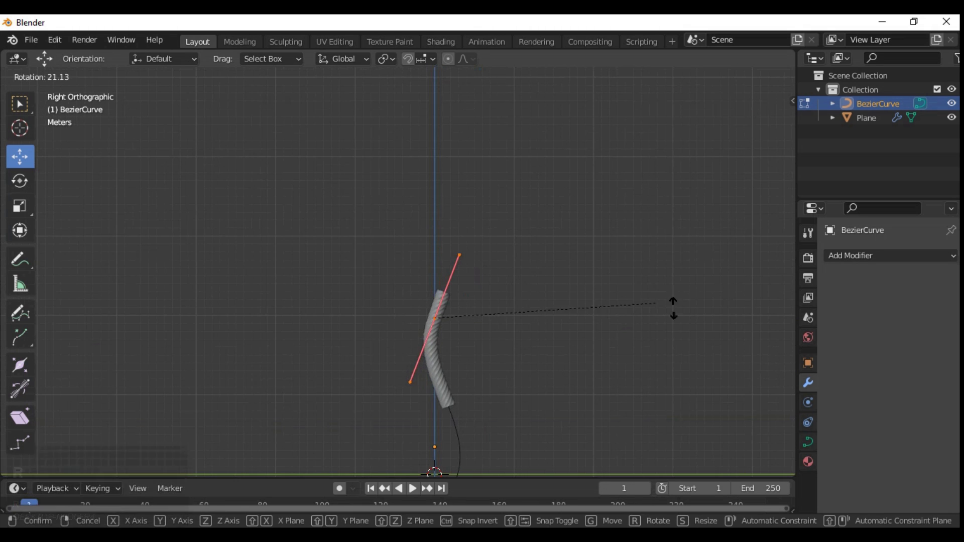
click(630, 303)
key(s)
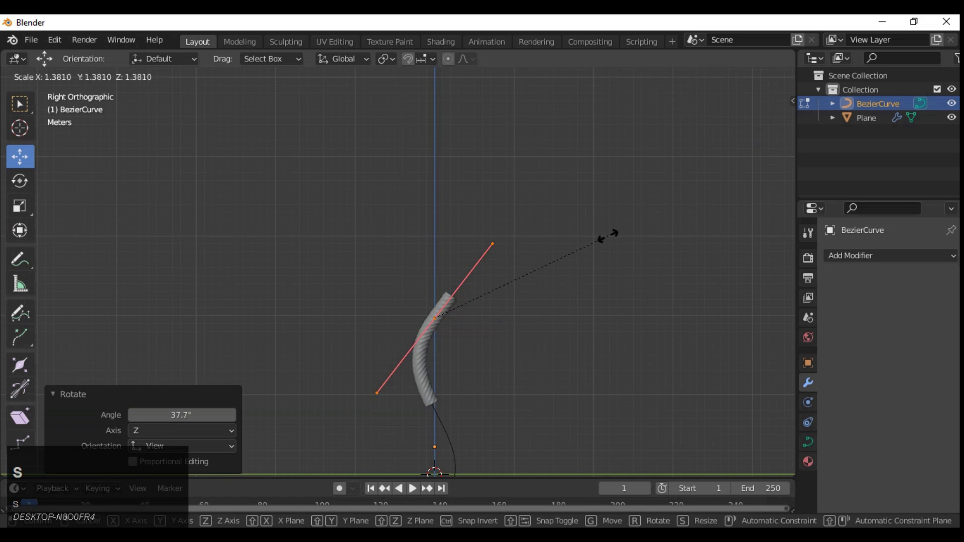
click(602, 242)
Step: Scale the handles of the curve's lower control point by about 1.16 and return to object mode
ctrl+middle_drag(603, 293, 578, 336)
shift+middle_drag(455, 458, 480, 325)
click(450, 310)
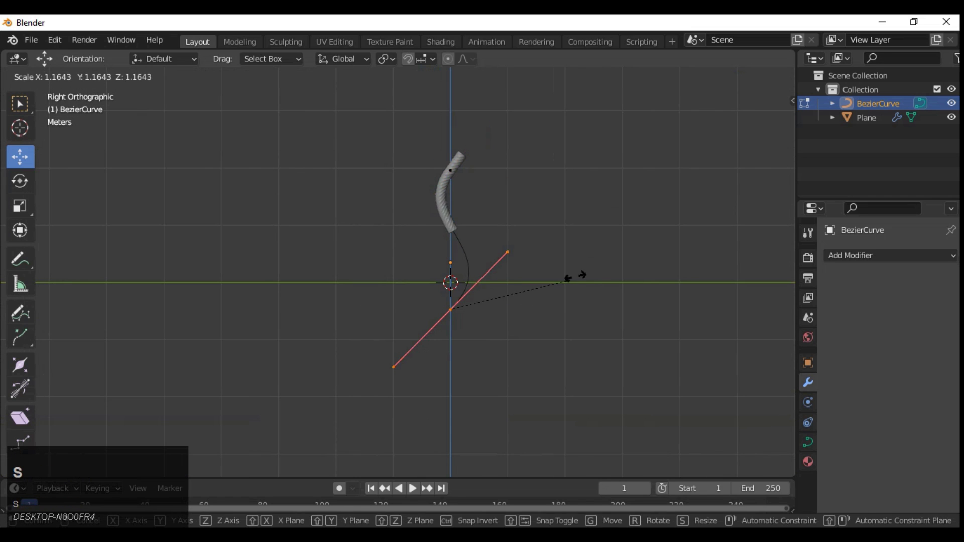
click(577, 291)
key(Tab)
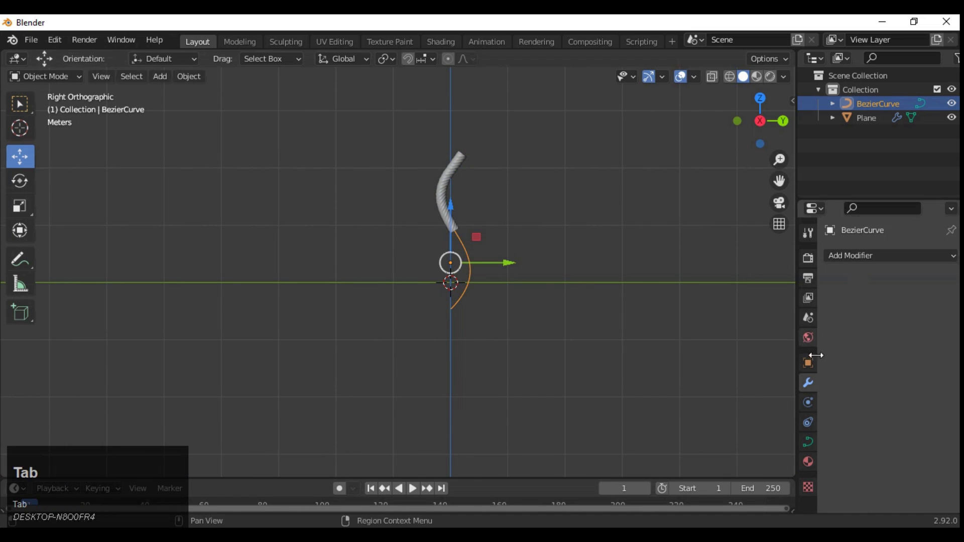
Step: Select the rope and raise its Array modifier count to 7
click(470, 174)
click(470, 176)
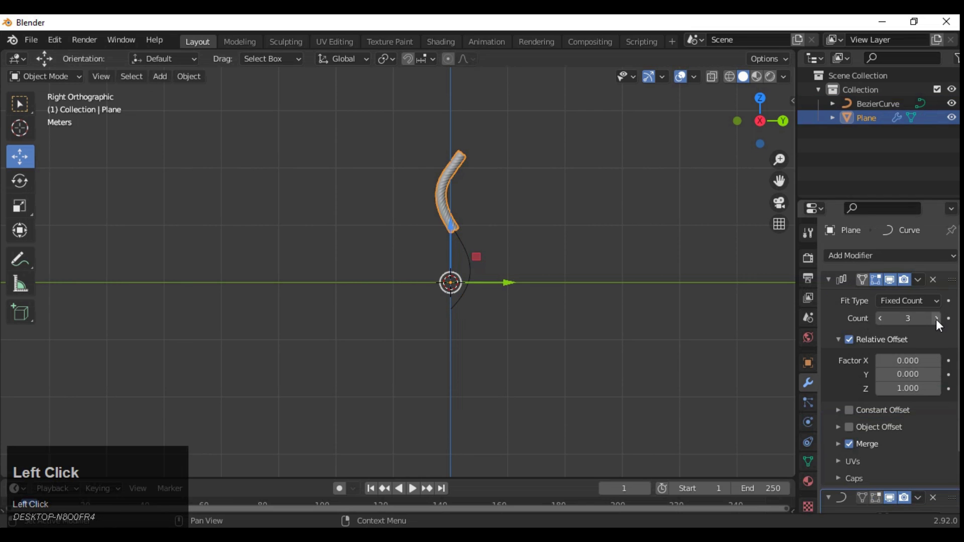
shift+middle_drag(525, 225, 536, 292)
Step: Scale the curve's upper control point handles by about 1.39 and the lower ones by 1.189 in edit mode
click(866, 104)
key(s)
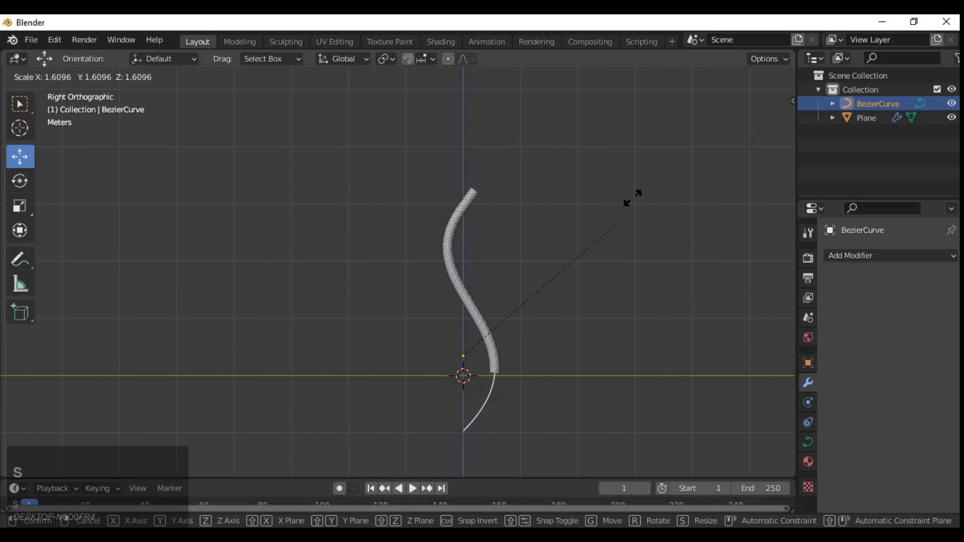
right_click(626, 206)
key(Tab)
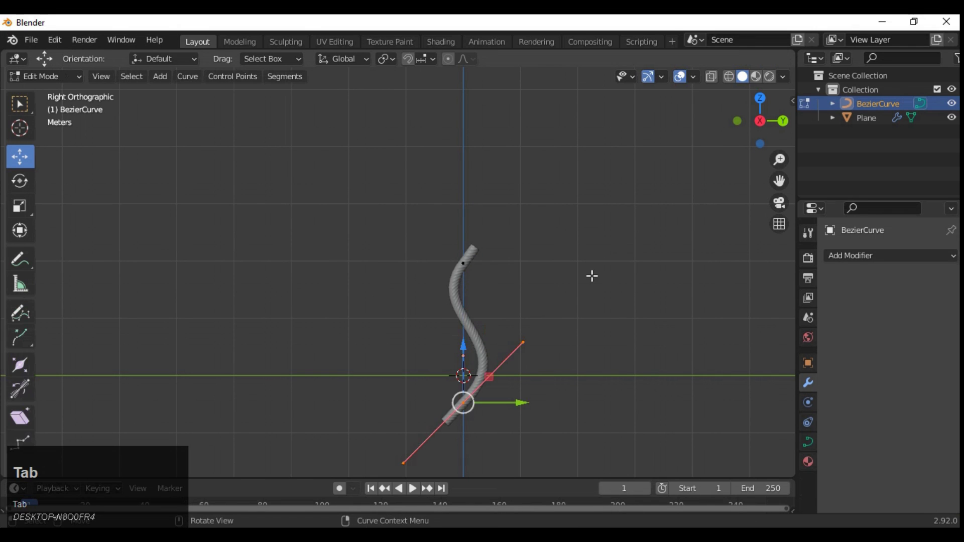
click(619, 161)
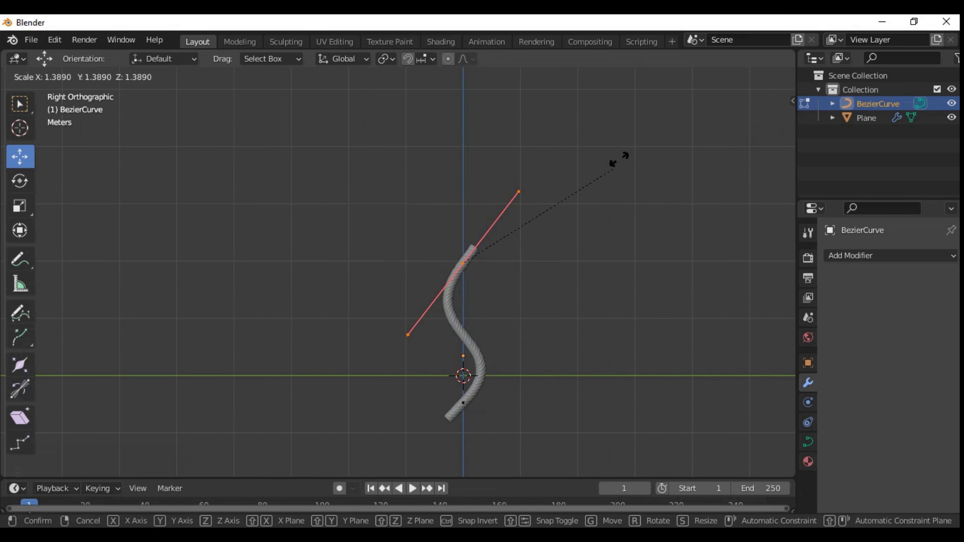
click(463, 402)
key(s)
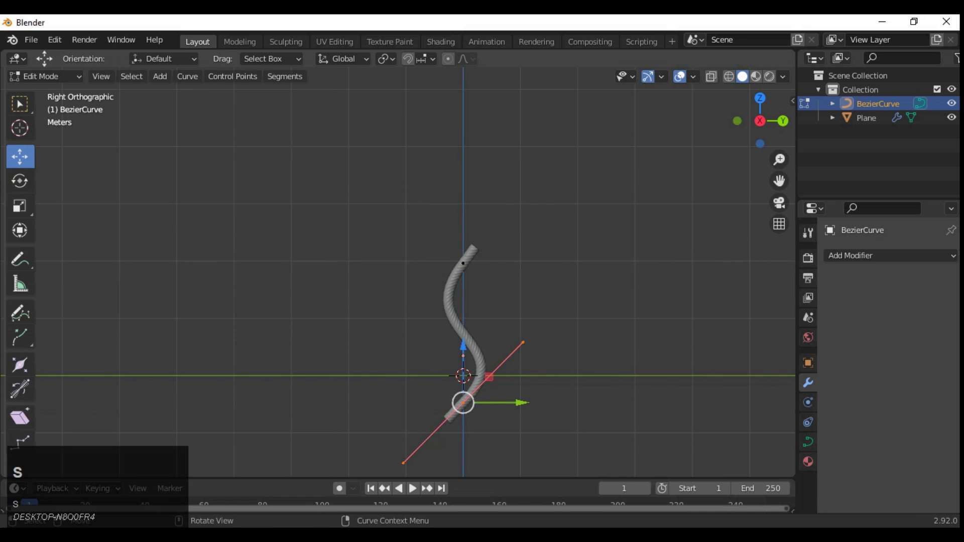
click(590, 264)
key(Tab)
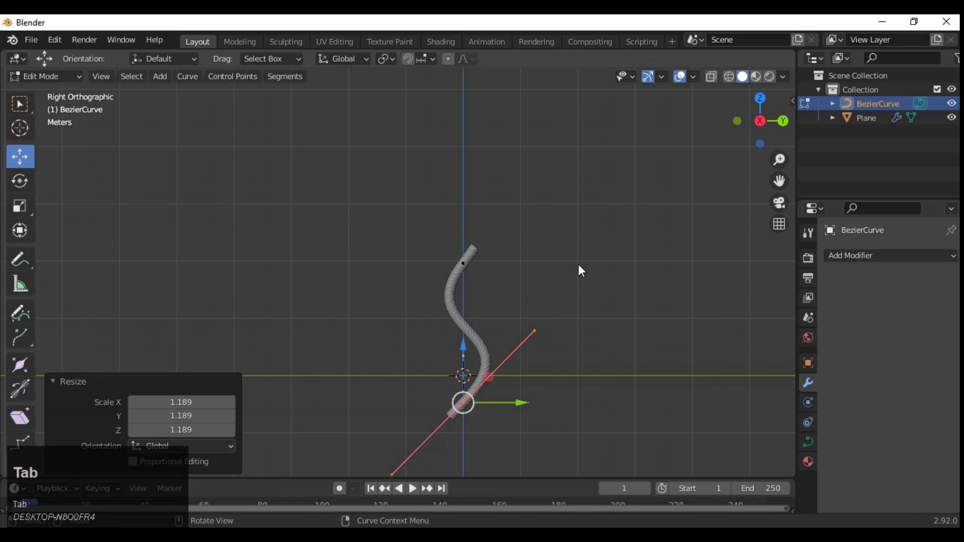
middle_drag(571, 266, 553, 211)
shift+middle_drag(553, 211, 528, 234)
click(409, 236)
middle_drag(422, 236, 529, 251)
Step: Duplicate the rope together with its Bezier curve and move the copy along Y, clear of the original
drag(412, 382, 809, 143)
middle_drag(552, 226, 468, 308)
right_click(616, 198)
click(740, 124)
ctrl+middle_drag(502, 281, 465, 287)
drag(462, 268, 600, 253)
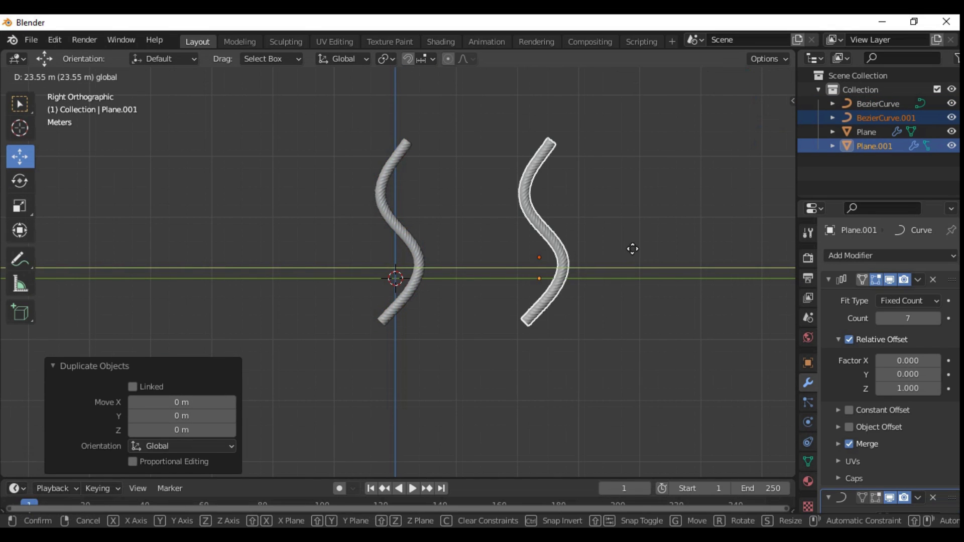
drag(670, 215, 680, 215)
shift+middle_drag(646, 194, 472, 260)
click(428, 216)
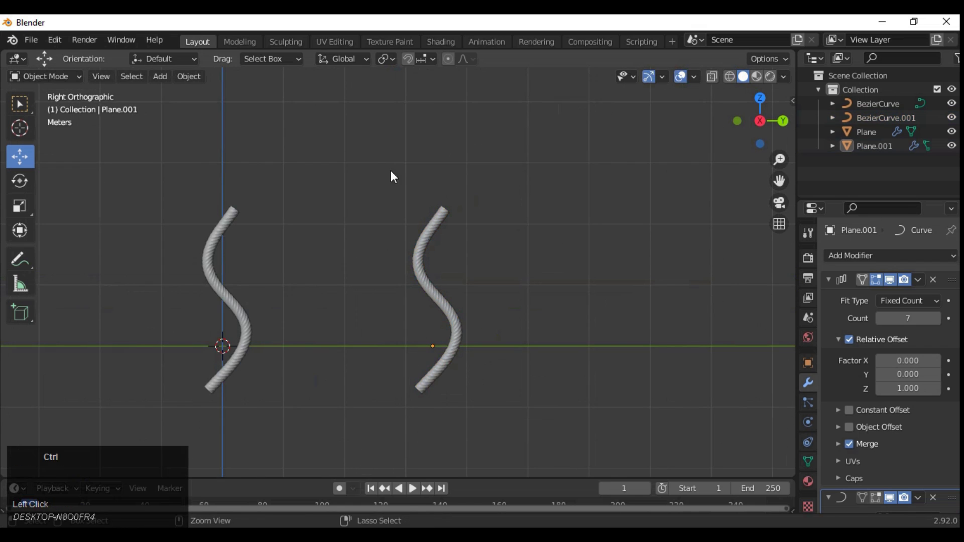
Step: Rotate the lower control point of BezierCurve.001 in edit mode so the copied rope bends into a single bow
ctrl+middle_drag(428, 216, 442, 176)
click(869, 121)
scroll(623, 176, down, 4)
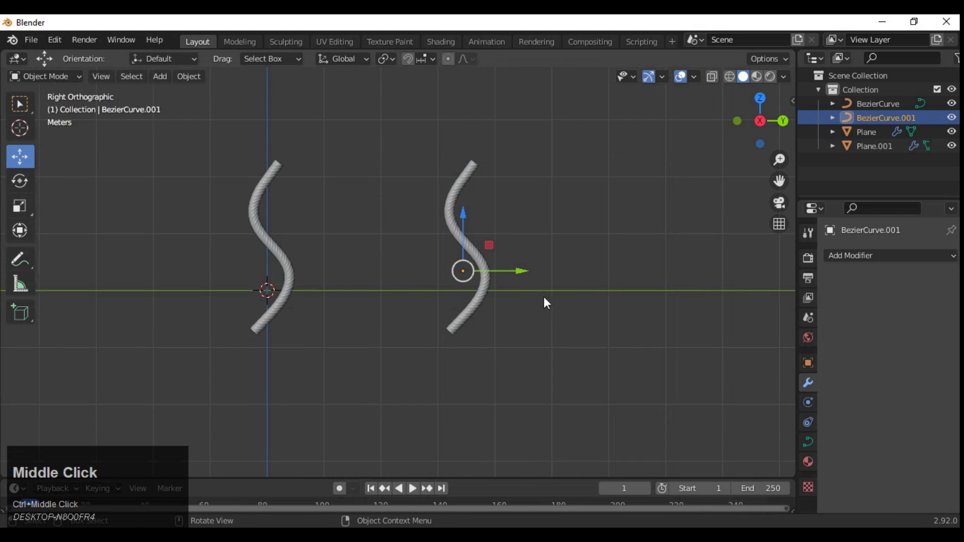
key(r)
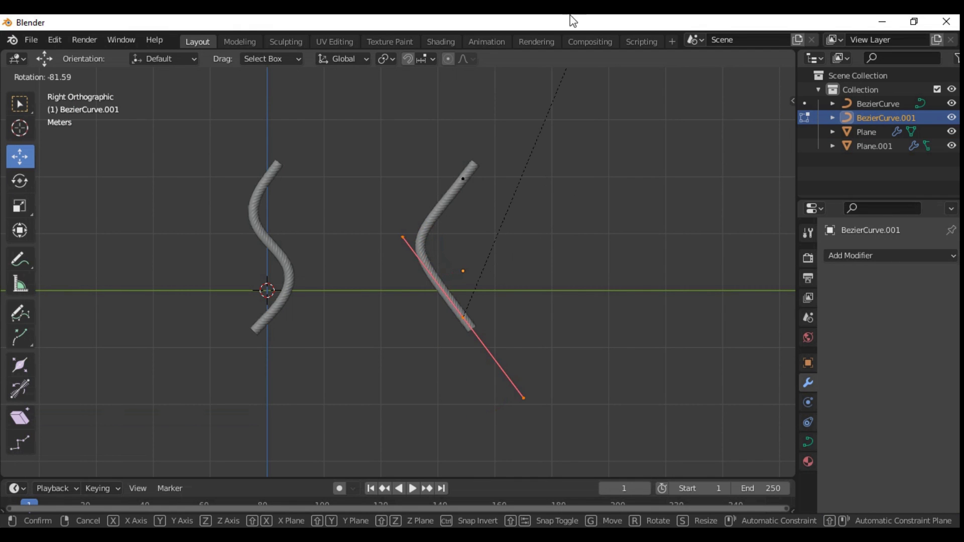
click(459, 198)
Step: Scale the upper control point of BezierCurve.001 by 0.828, rotate it about 50° into a C shape, and leave edit mode
middle_drag(458, 197, 562, 101)
key(s)
click(550, 191)
click(758, 132)
key(r)
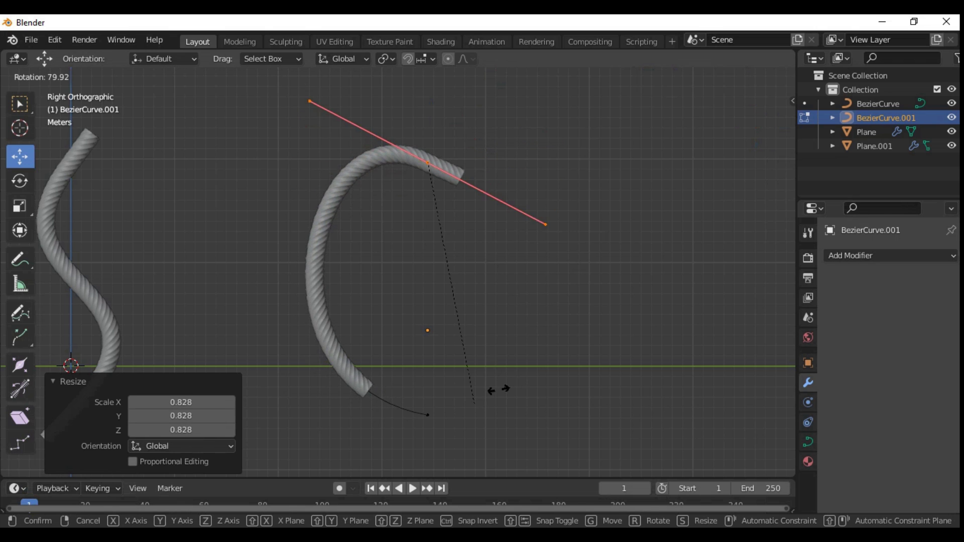
click(590, 331)
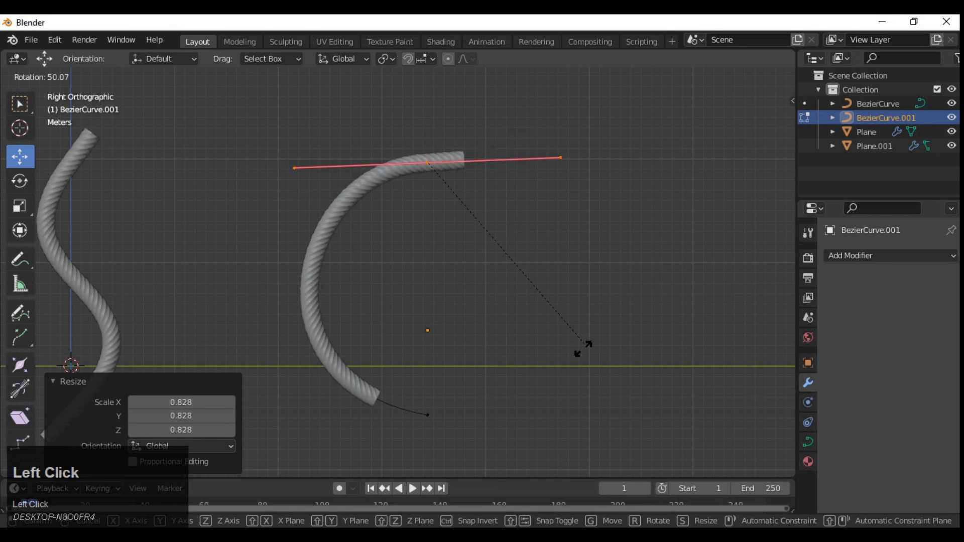
key(Tab)
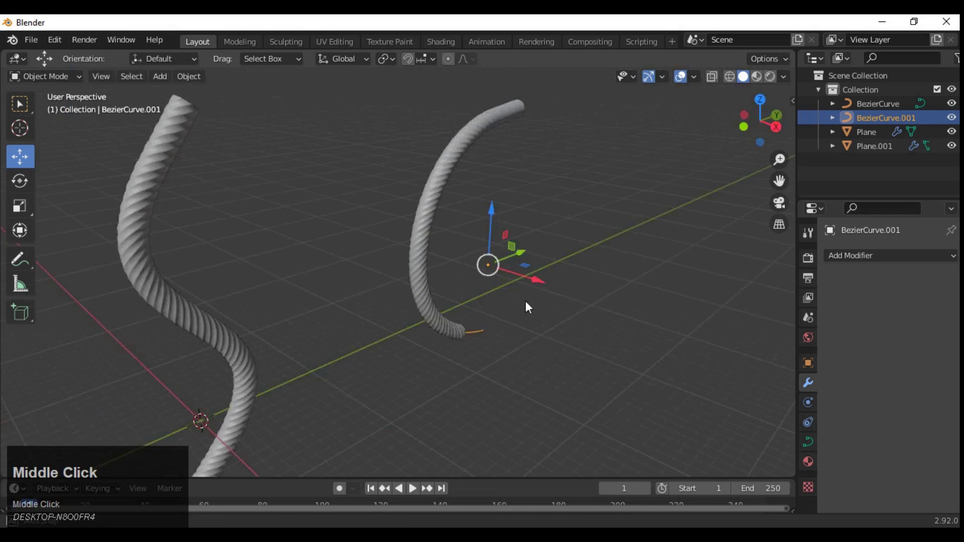